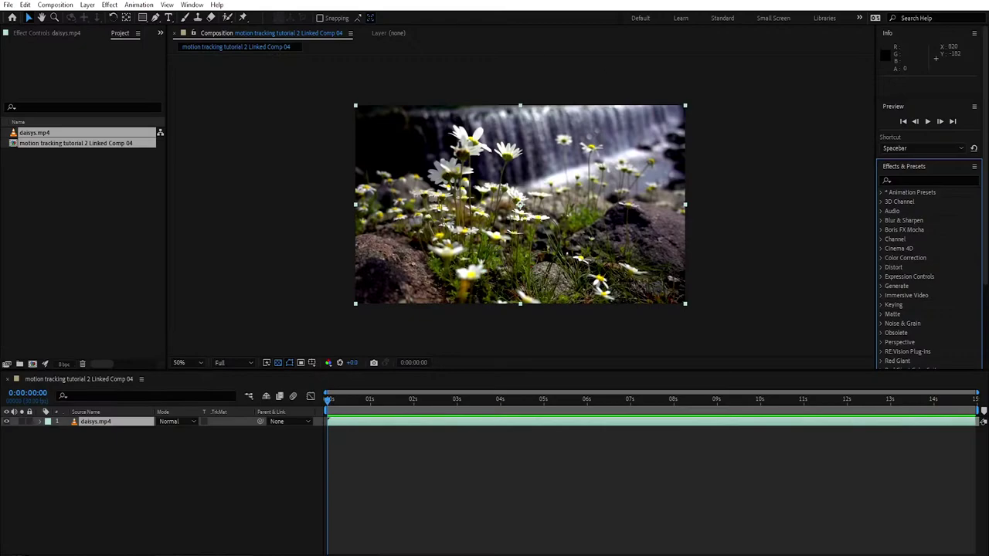
# Step: Show the Tracker panel and start a Transform motion track on daisys.mp4
pyautogui.click(192, 5)
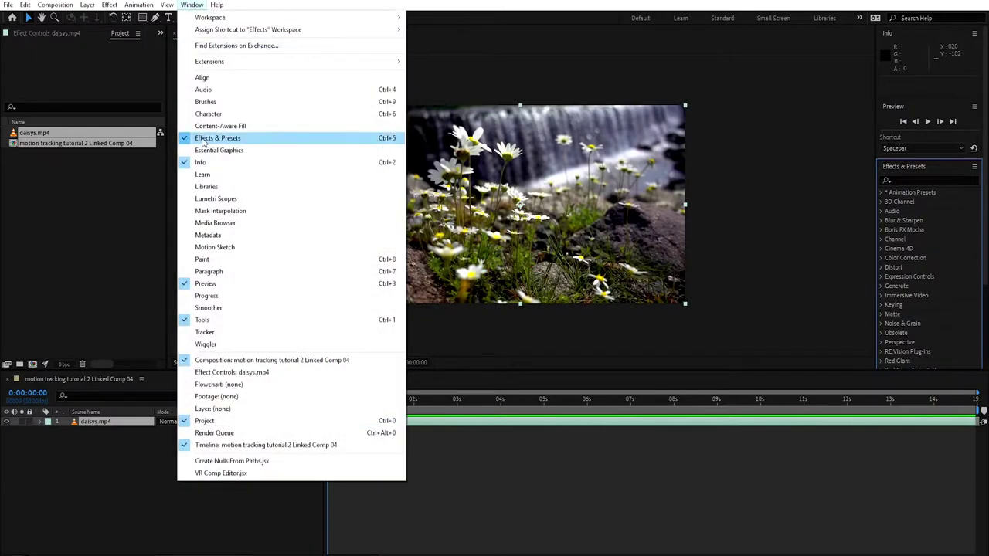
pyautogui.click(205, 332)
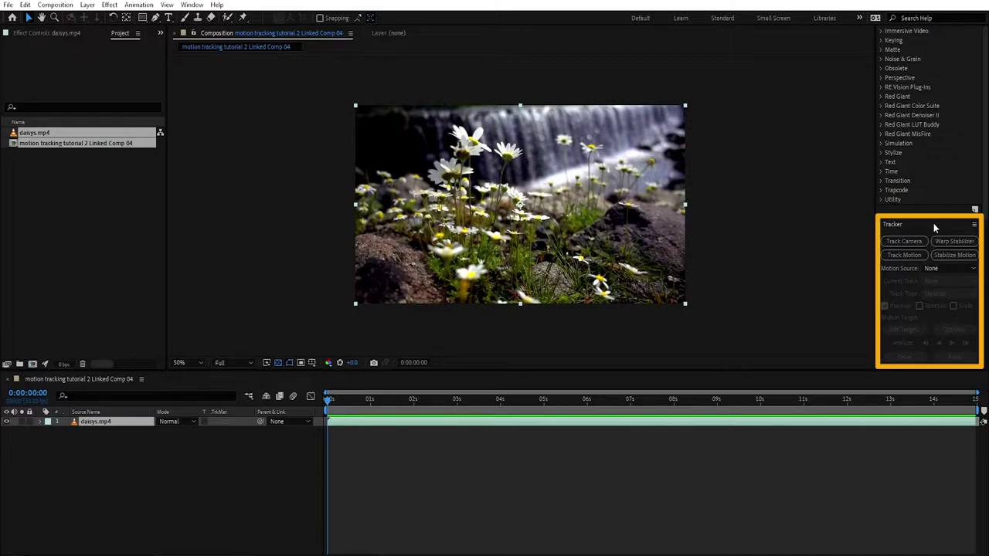
pyautogui.click(904, 255)
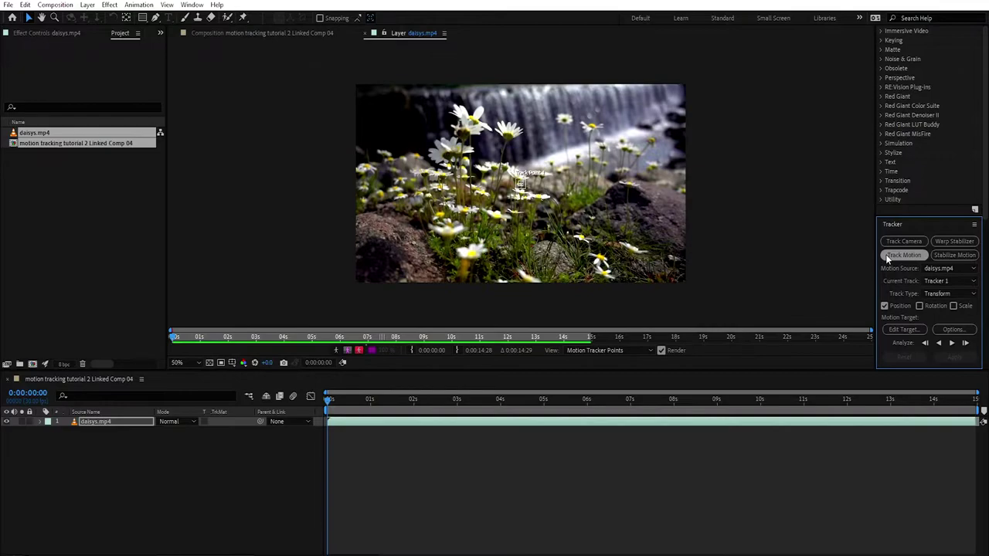
# Step: Zoom into the layer view and place Track Point 1 on a daisy near the top-left
pyautogui.scroll(4, 520, 187)
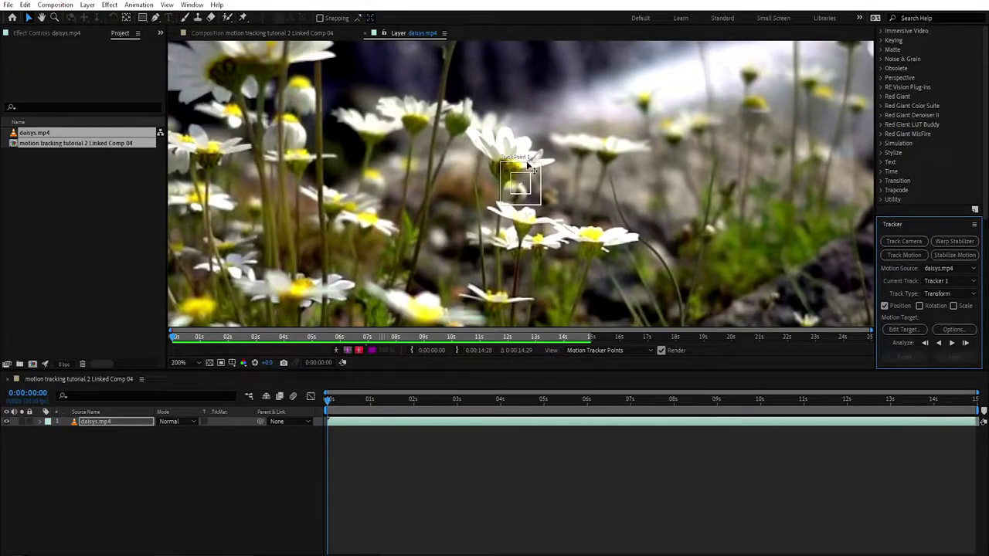
pyautogui.press('.')
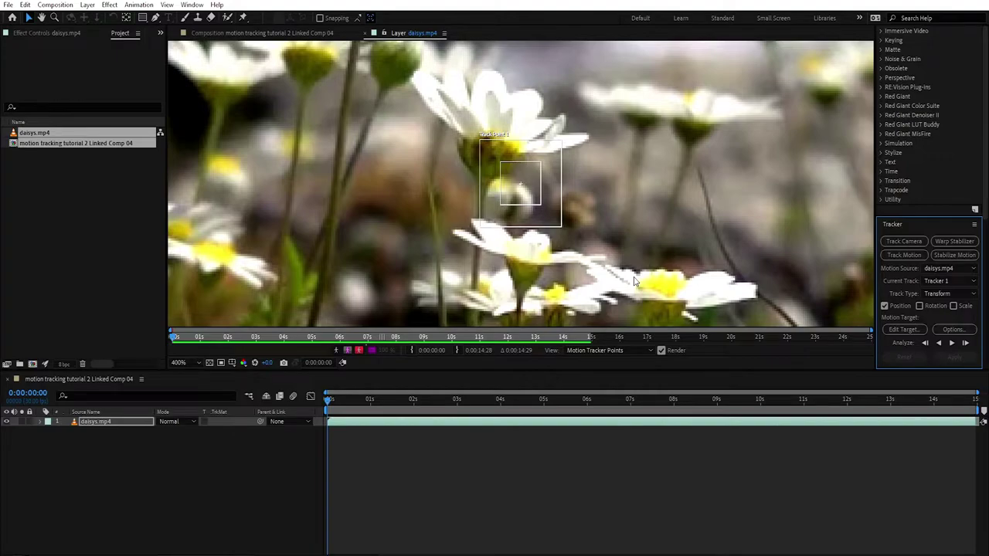
pyautogui.press('space')
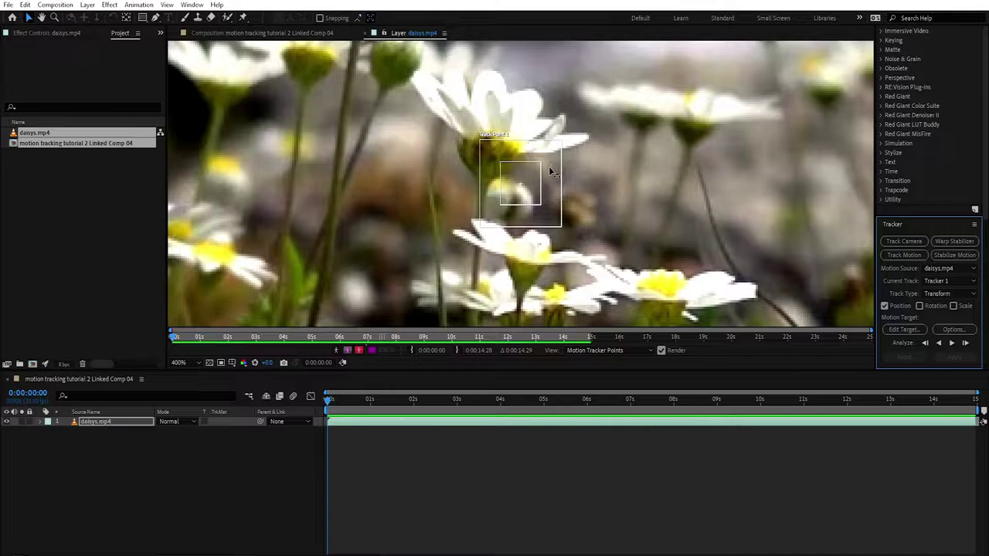
pyautogui.click(550, 170)
pyautogui.moveTo(550, 170); pyautogui.dragTo(503, 205)
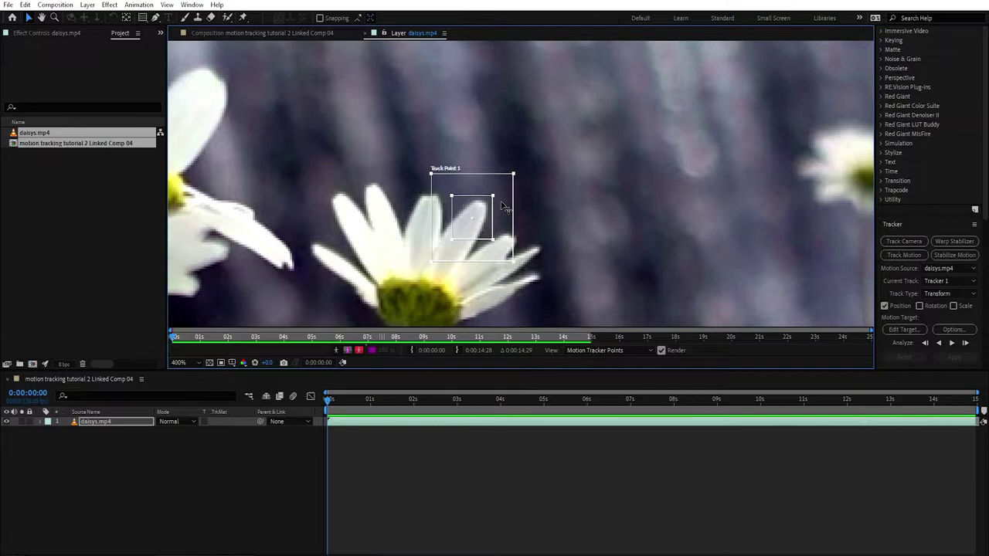
pyautogui.hotkey('shift', '/')
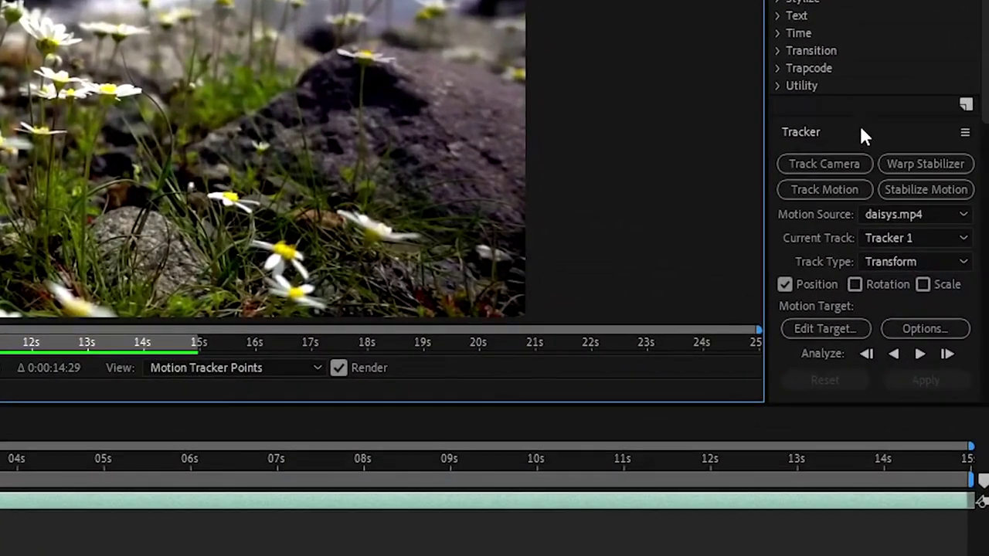
# Step: Analyze Track Point 1 forward through daisys.mp4 and inspect the resulting motion path
pyautogui.click(921, 356)
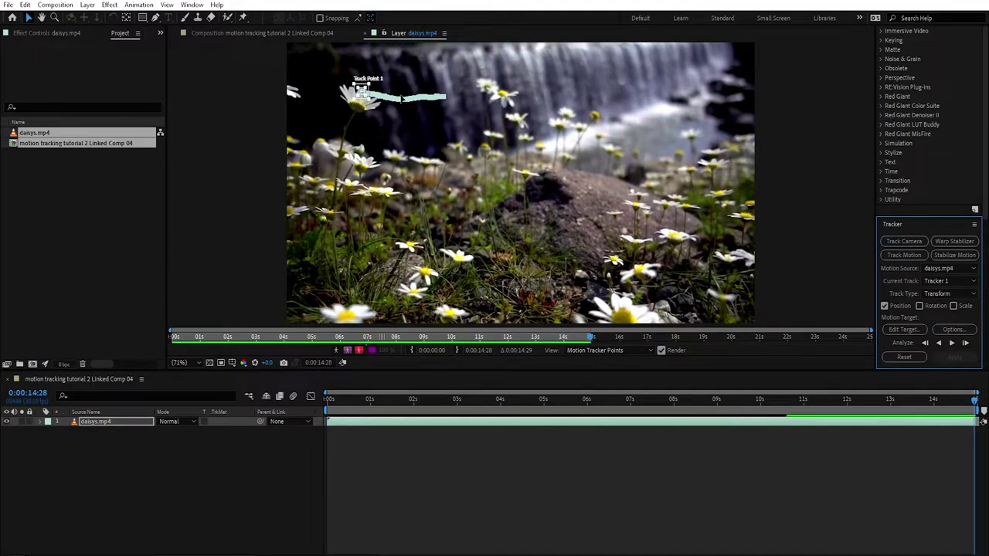
pyautogui.scroll(5, 382, 90)
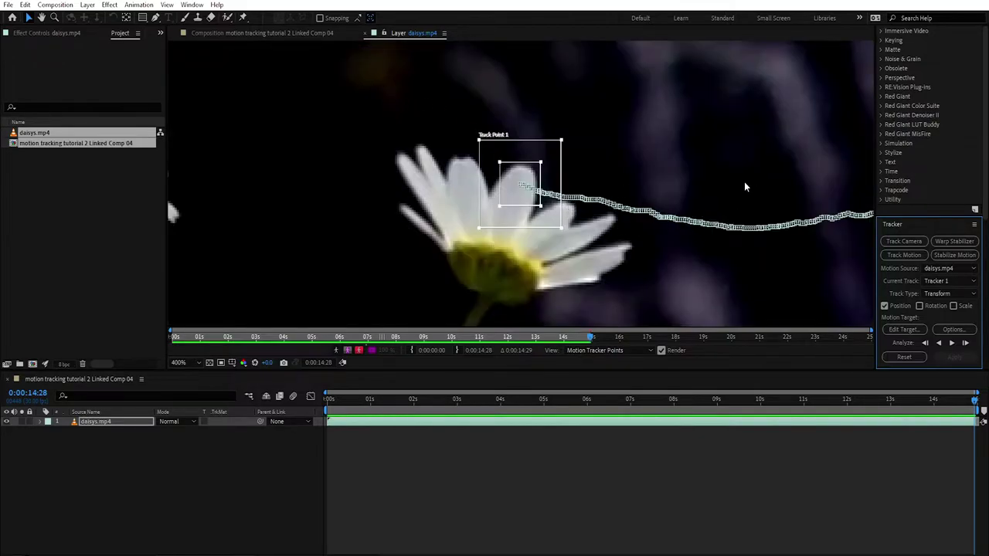
pyautogui.moveTo(744, 181); pyautogui.dragTo(555, 150)
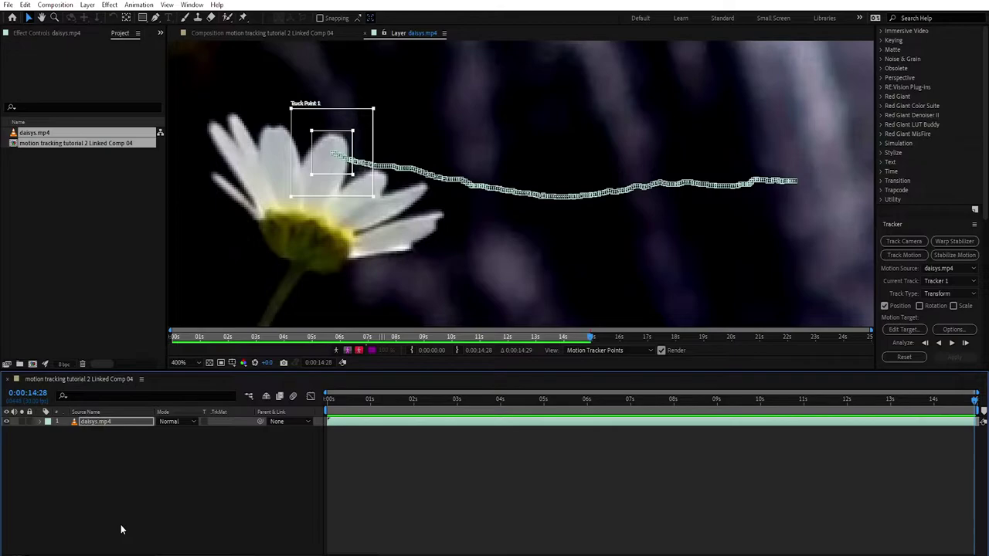
# Step: Add a Null 1 object to the daisy footage composition
pyautogui.rightClick(139, 482)
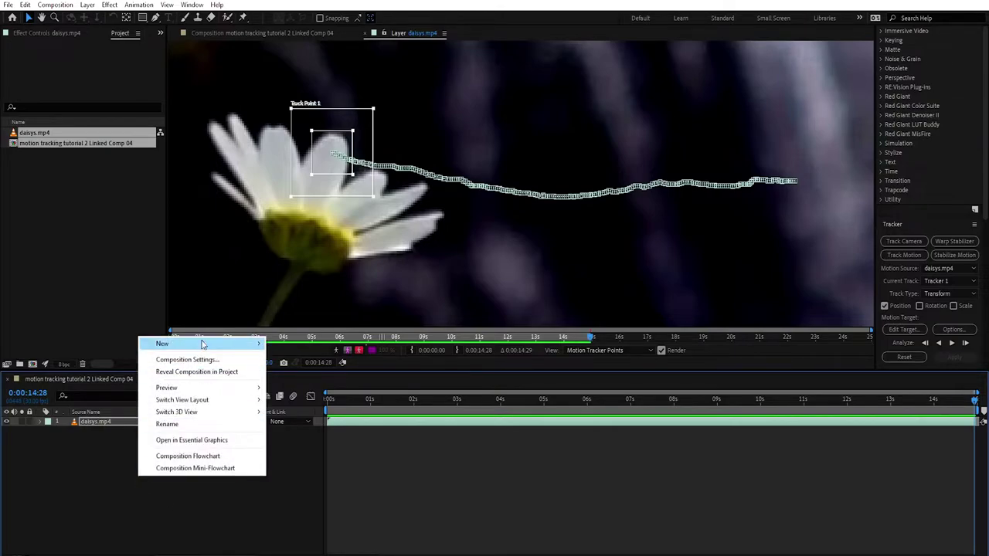
pyautogui.moveTo(203, 343)
pyautogui.click(332, 407)
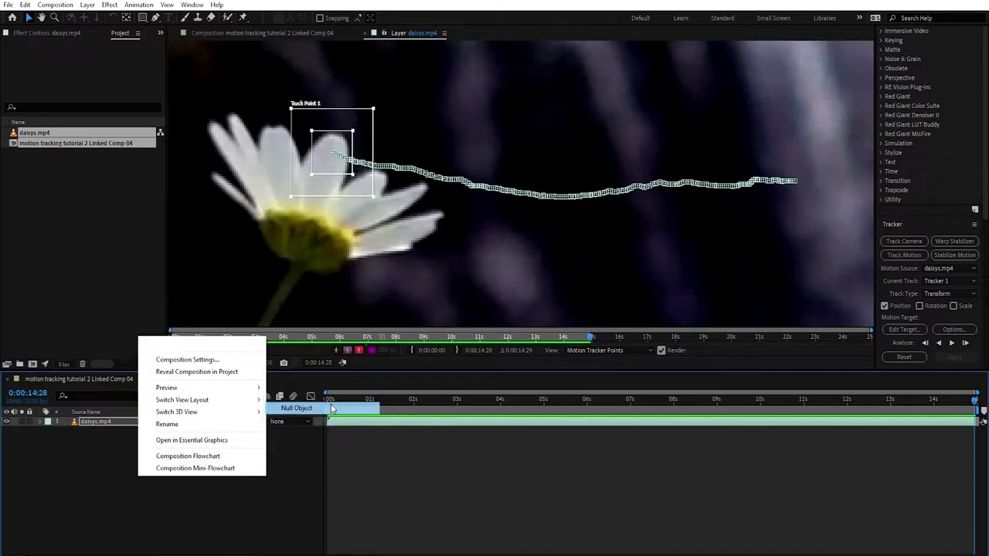
# Step: Target Null 1, apply the track data in X and Y, and scrub to verify
pyautogui.click(904, 329)
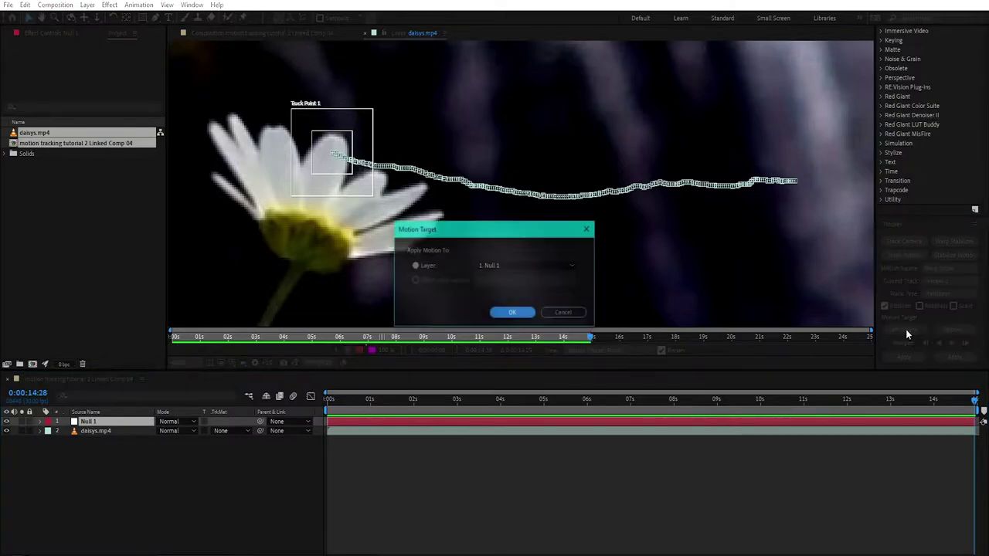
pyautogui.click(532, 267)
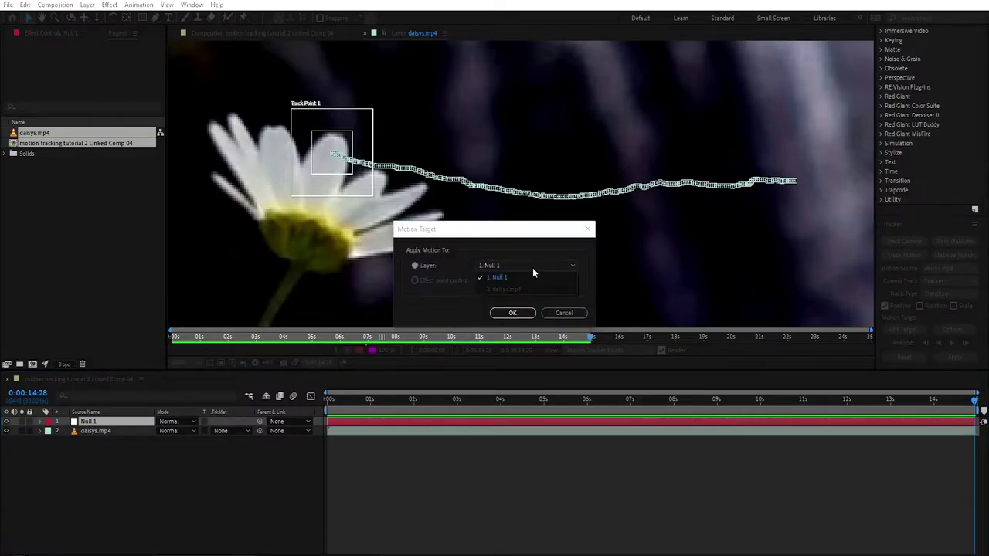
pyautogui.click(495, 280)
pyautogui.click(521, 311)
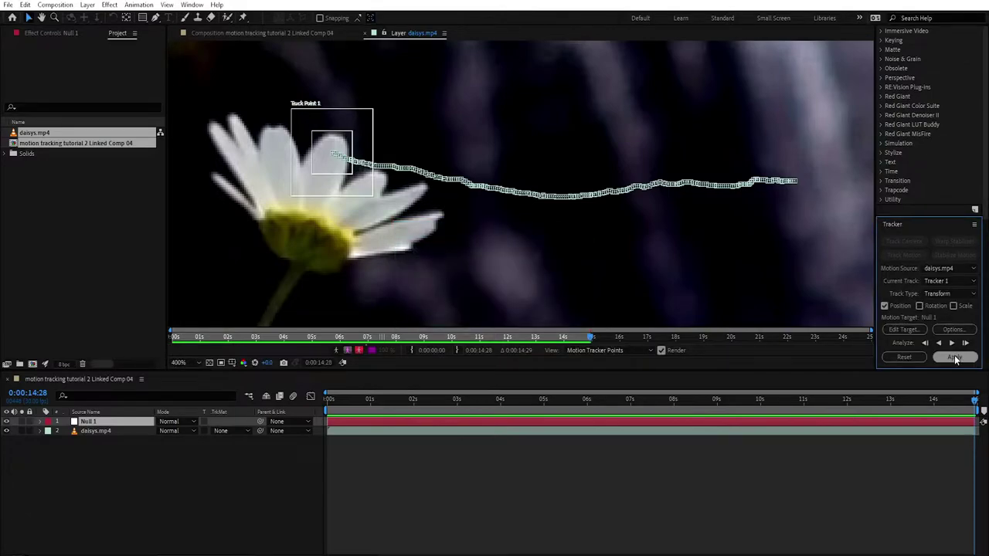
pyautogui.click(965, 358)
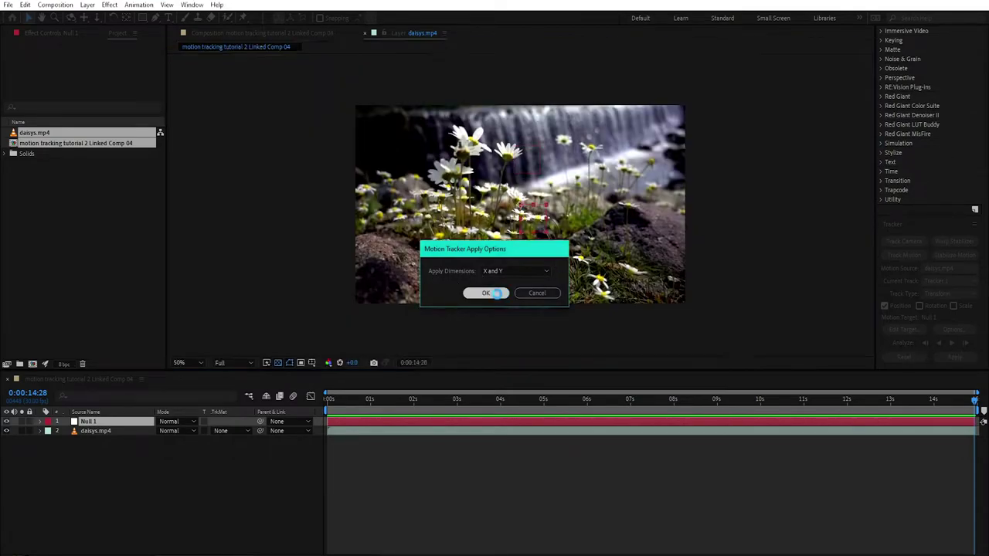
pyautogui.click(486, 294)
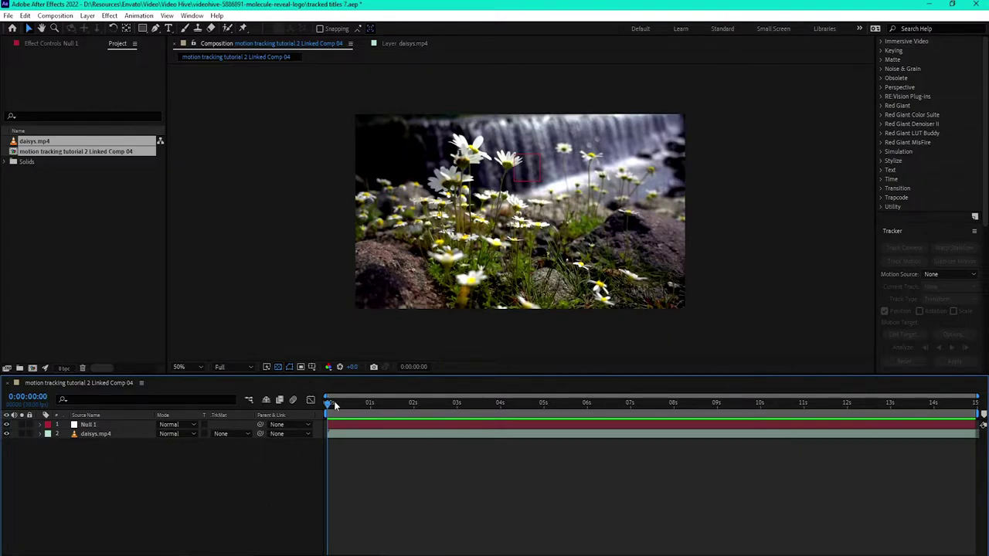
pyautogui.moveTo(334, 401); pyautogui.dragTo(236, 419)
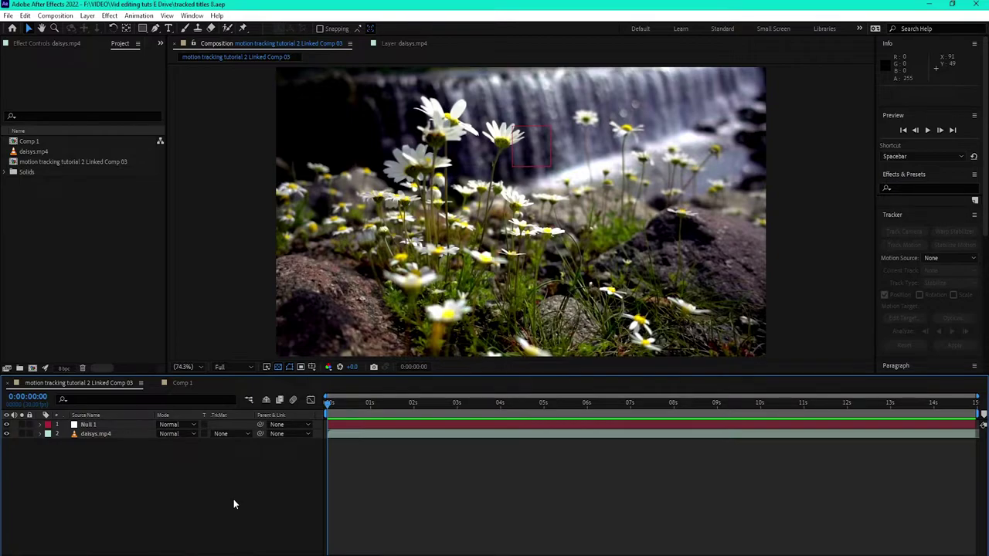
# Step: Create Comp 2 with default settings and add a 'PETAL' text layer right of centre
pyautogui.click(56, 15)
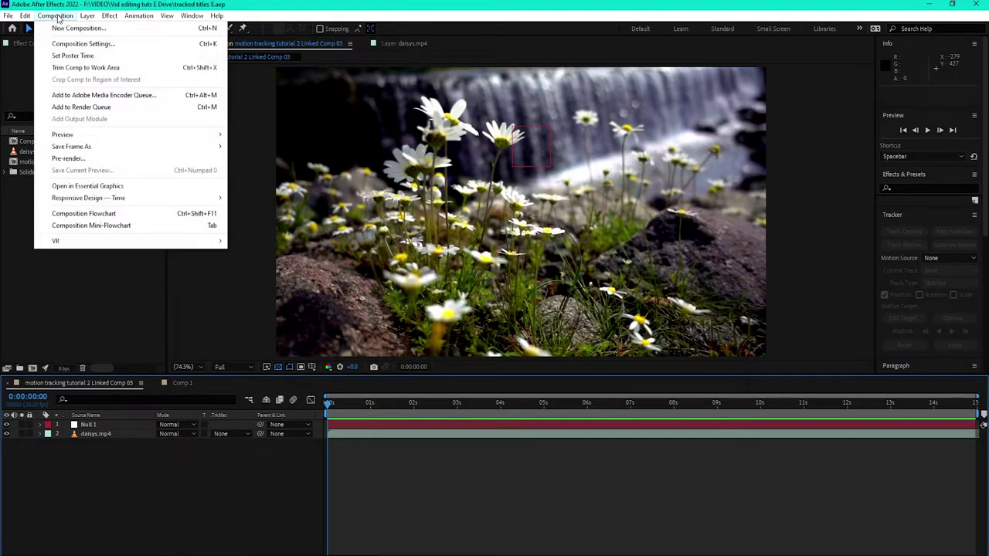
pyautogui.click(92, 28)
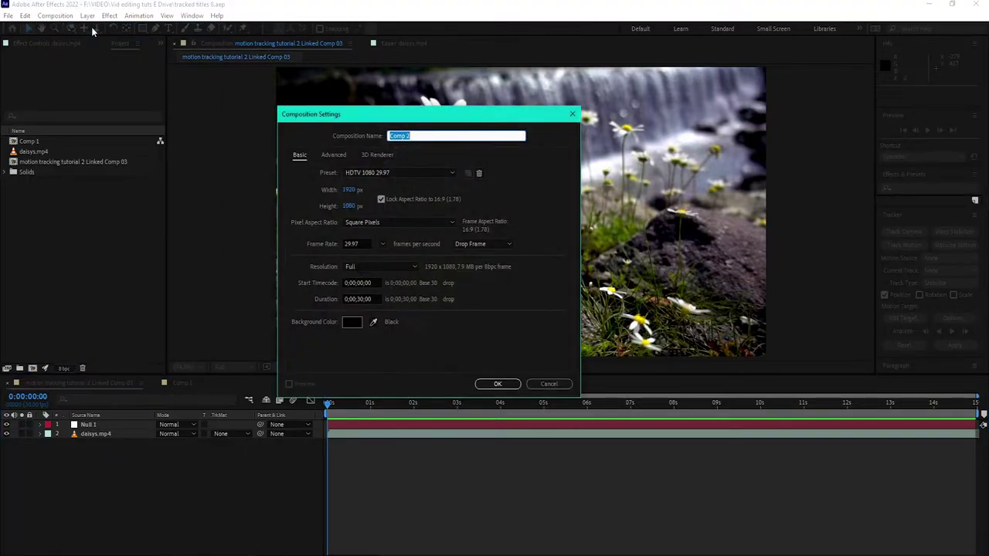
pyautogui.click(498, 384)
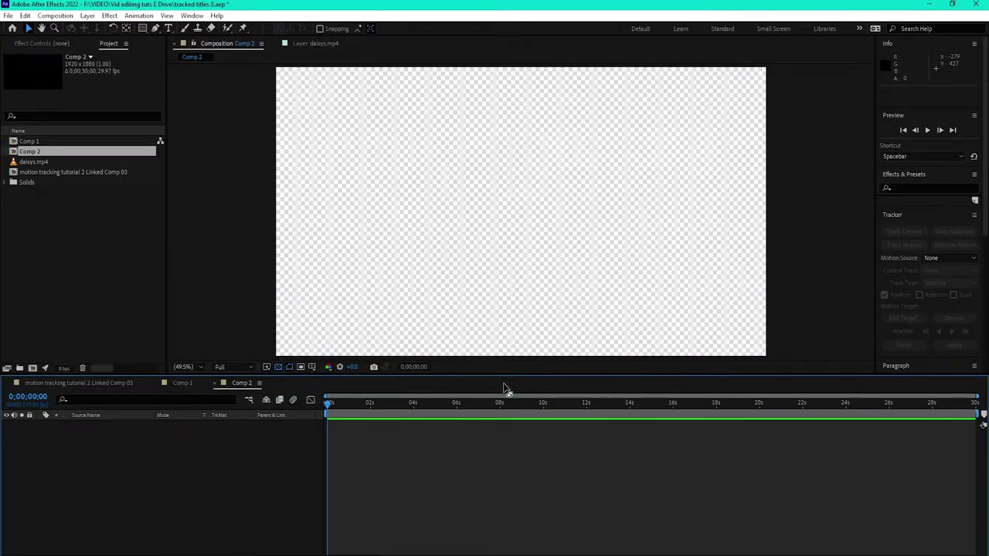
pyautogui.click(169, 29)
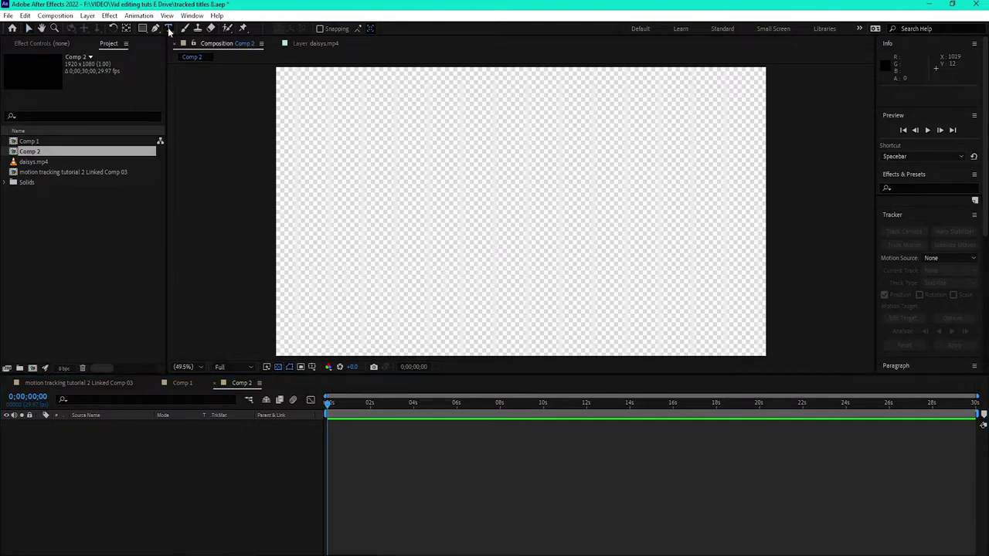
pyautogui.click(583, 221)
pyautogui.write('PETAL')
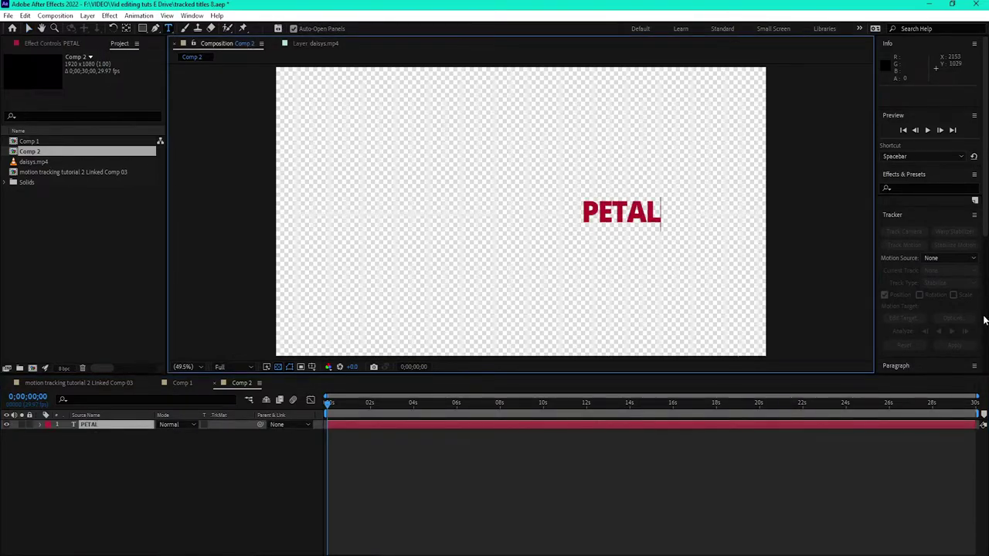
pyautogui.press('Escape')
pyautogui.press('v')
# Step: Check a later frame of the daisy footage comp, then return to Comp 2
pyautogui.click(100, 384)
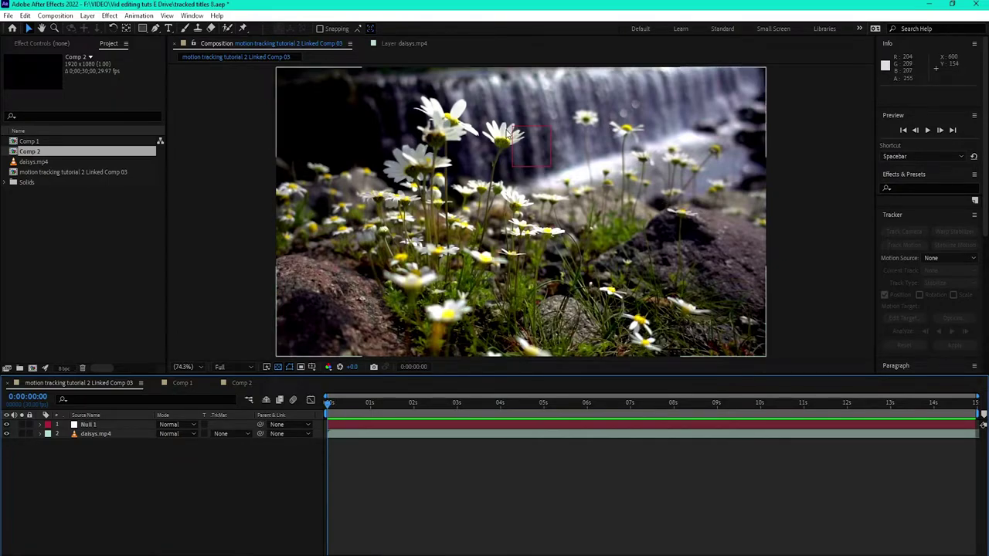
pyautogui.moveTo(339, 405); pyautogui.dragTo(304, 422)
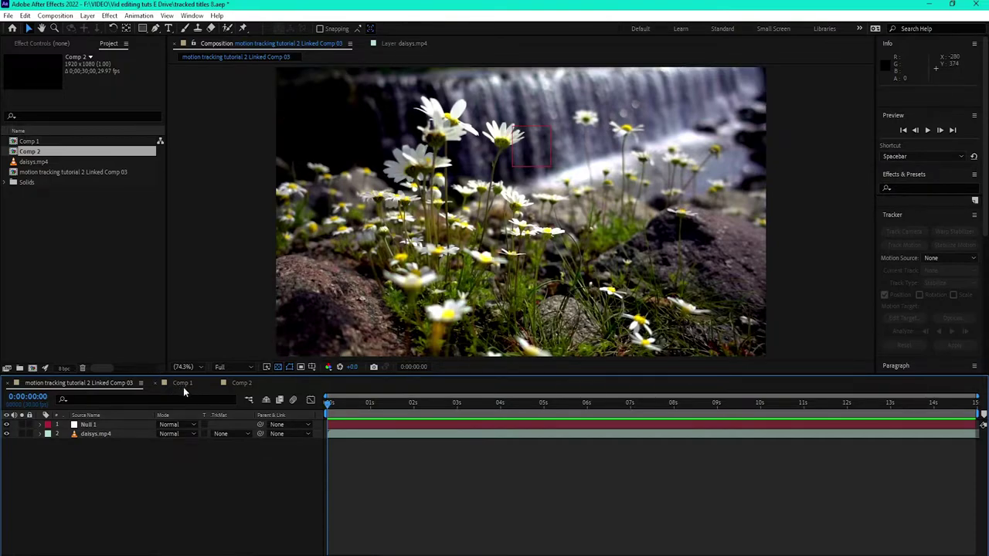
pyautogui.click(235, 384)
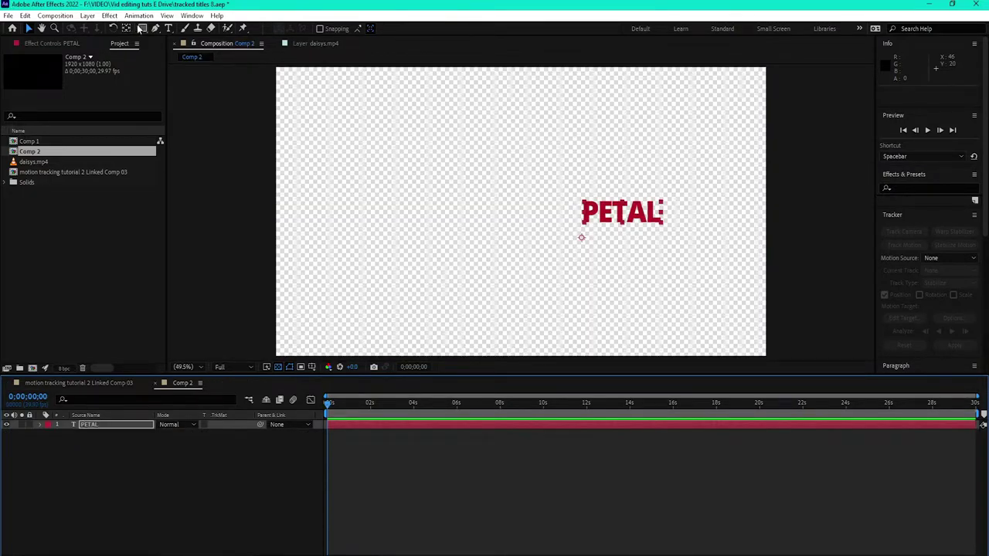
# Step: Draw a rectangle shape around PETAL and move the card down and right
pyautogui.rightClick(163, 472)
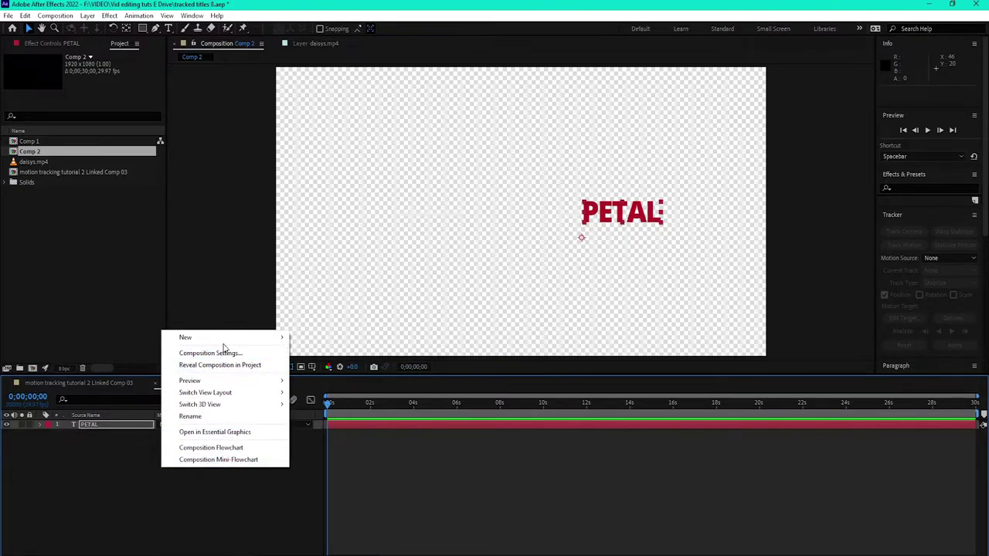
pyautogui.moveTo(227, 337)
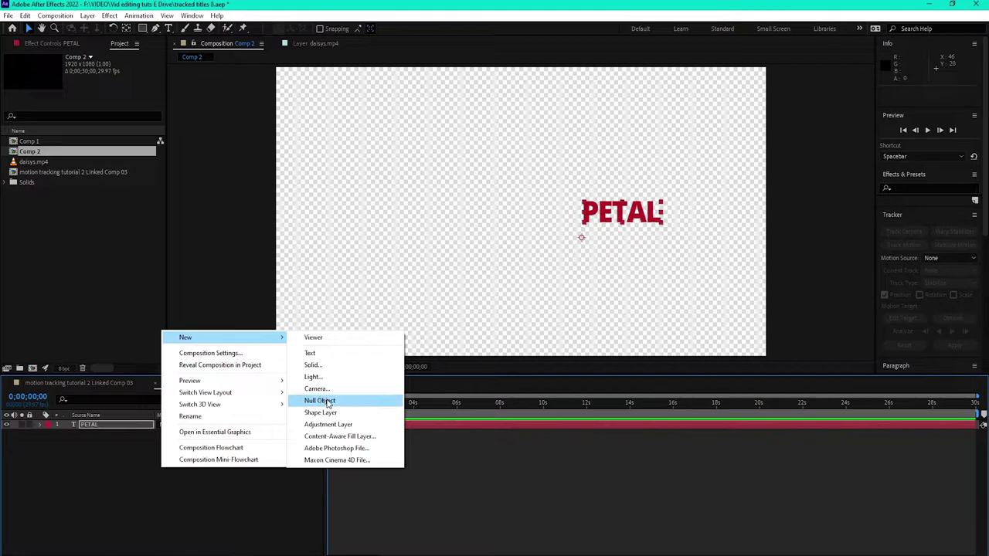
pyautogui.click(349, 416)
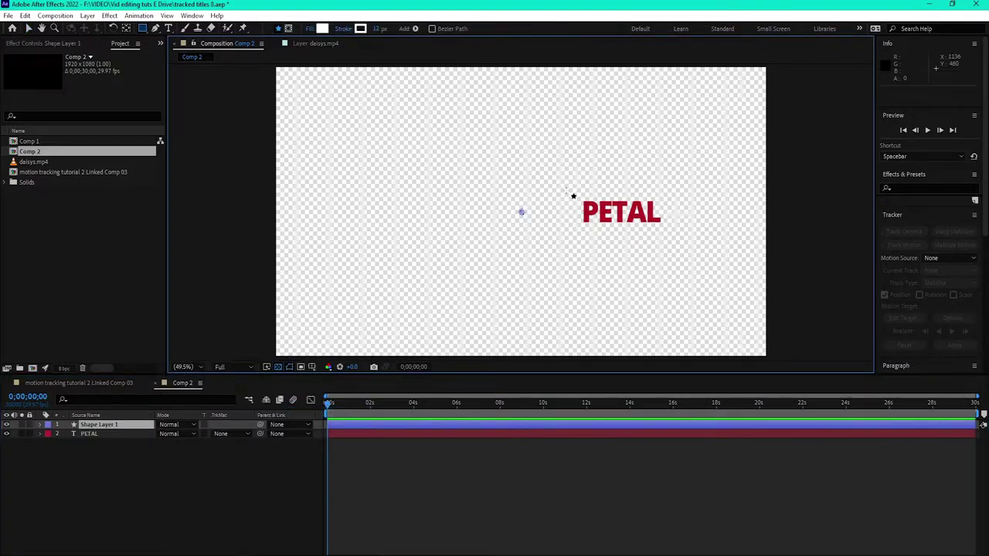
pyautogui.moveTo(565, 191); pyautogui.dragTo(681, 232)
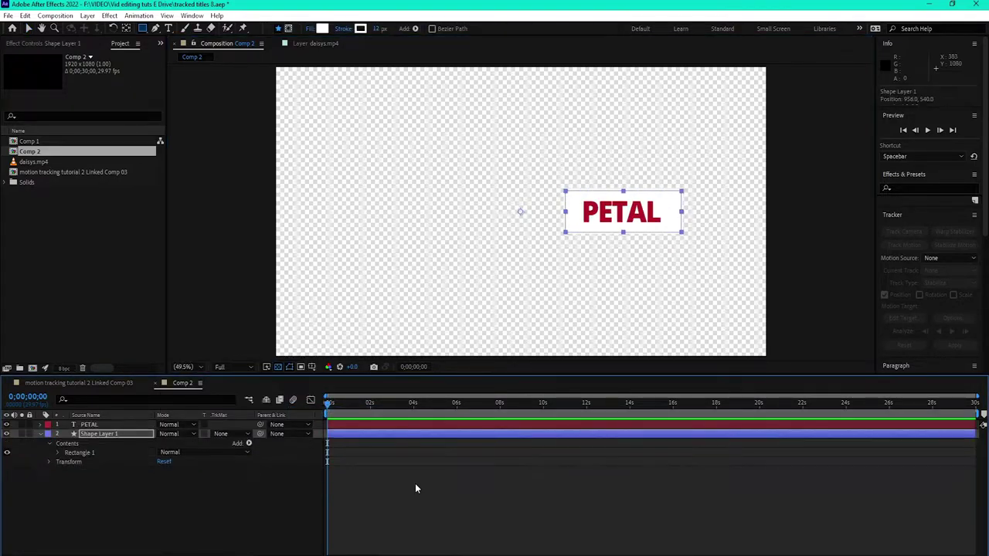
pyautogui.click(29, 29)
pyautogui.moveTo(517, 148); pyautogui.dragTo(741, 267)
pyautogui.moveTo(666, 200); pyautogui.dragTo(672, 229)
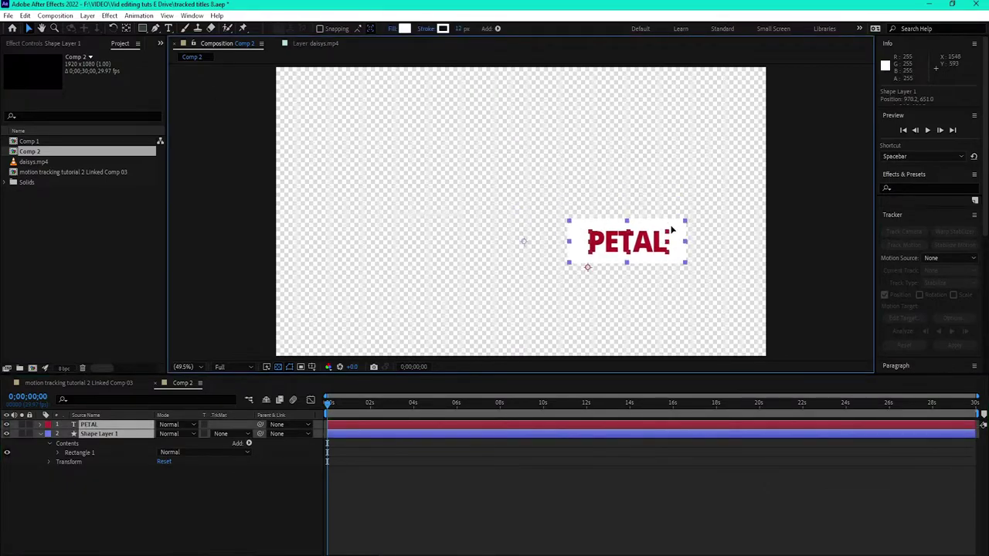
# Step: Draw a straight line up-left from the card's corner with a stroke of about 15 px
pyautogui.click(155, 29)
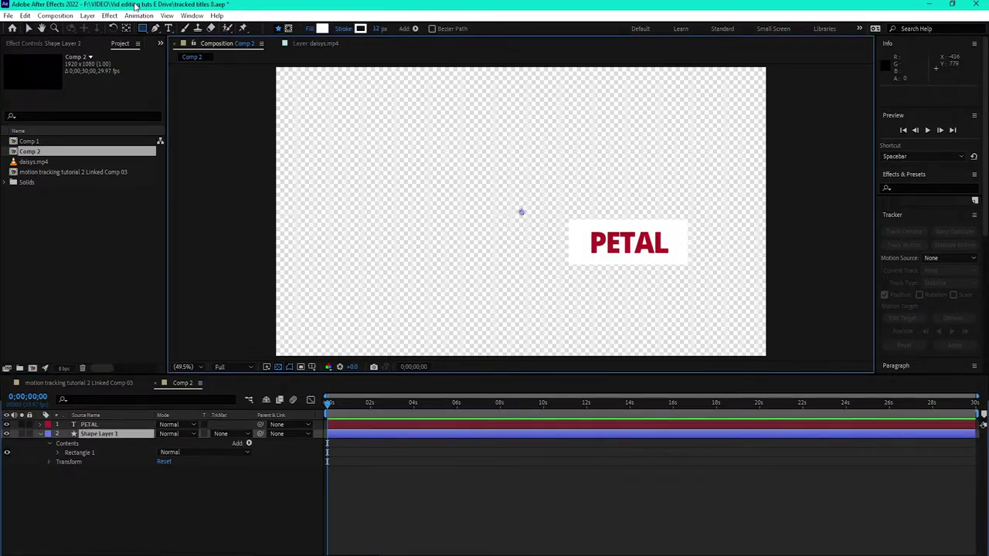
pyautogui.click(154, 29)
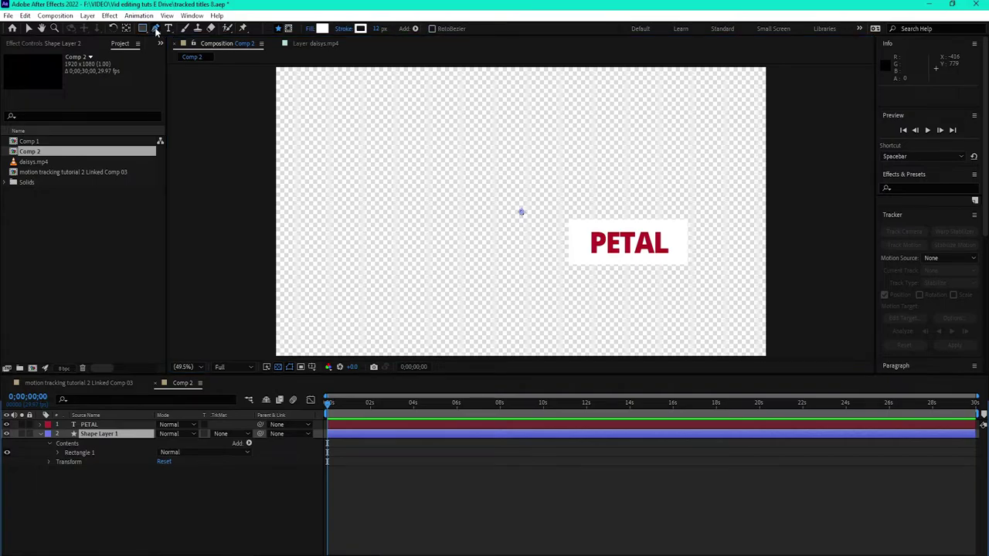
pyautogui.click(570, 220)
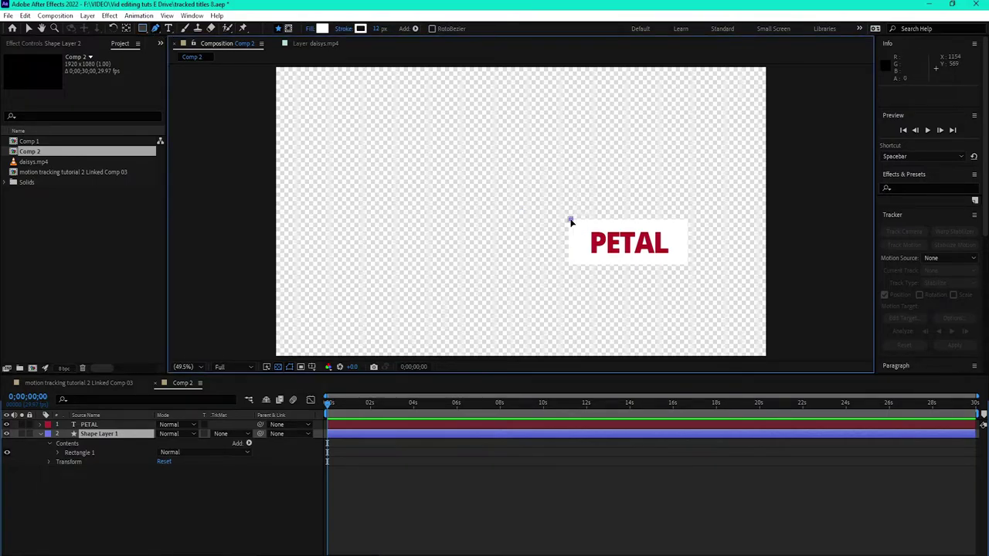
pyautogui.click(493, 149)
pyautogui.hotkey('ctrl', 't')
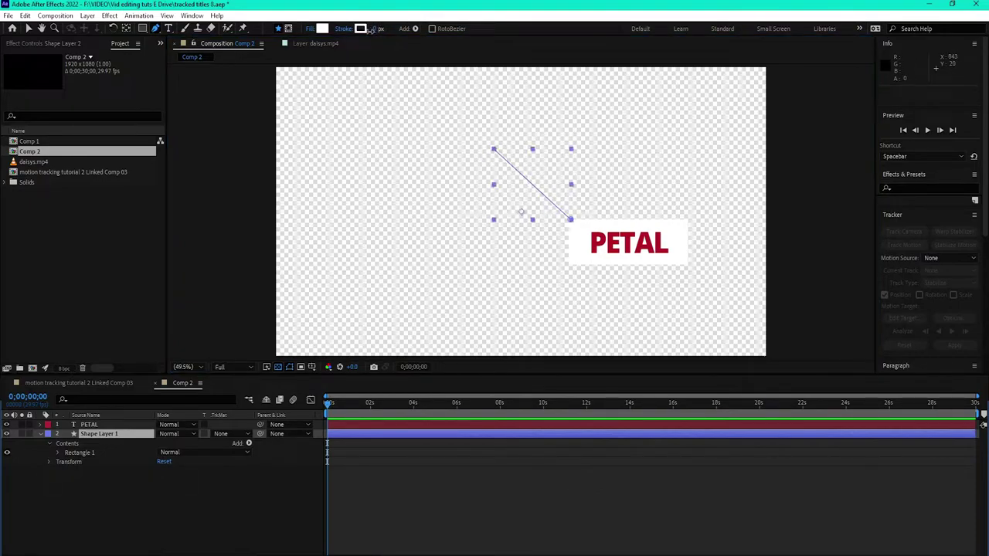
pyautogui.moveTo(371, 31); pyautogui.dragTo(378, 31)
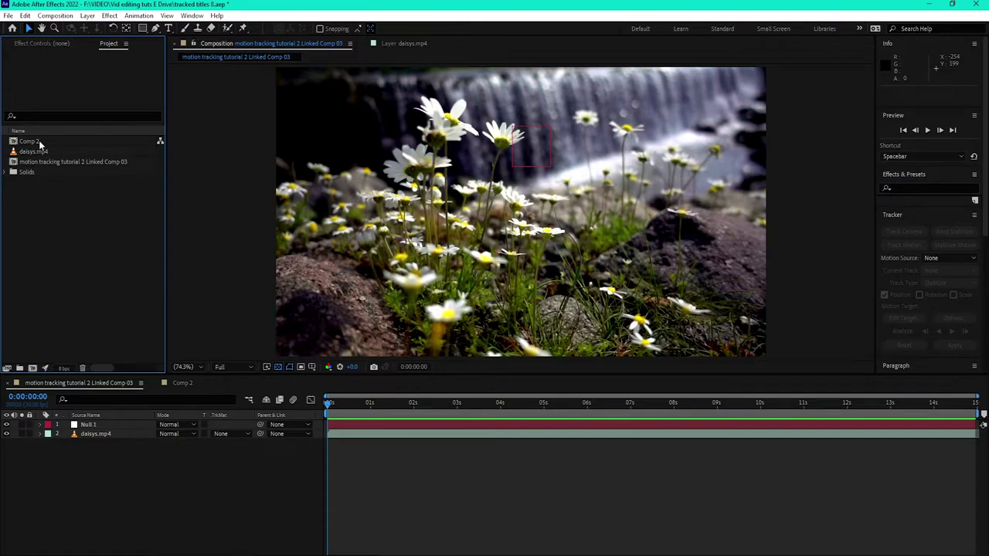
# Step: Place Comp 2 above daisys.mp4 in the footage comp, position it, and scale it to 52%
pyautogui.click(39, 143)
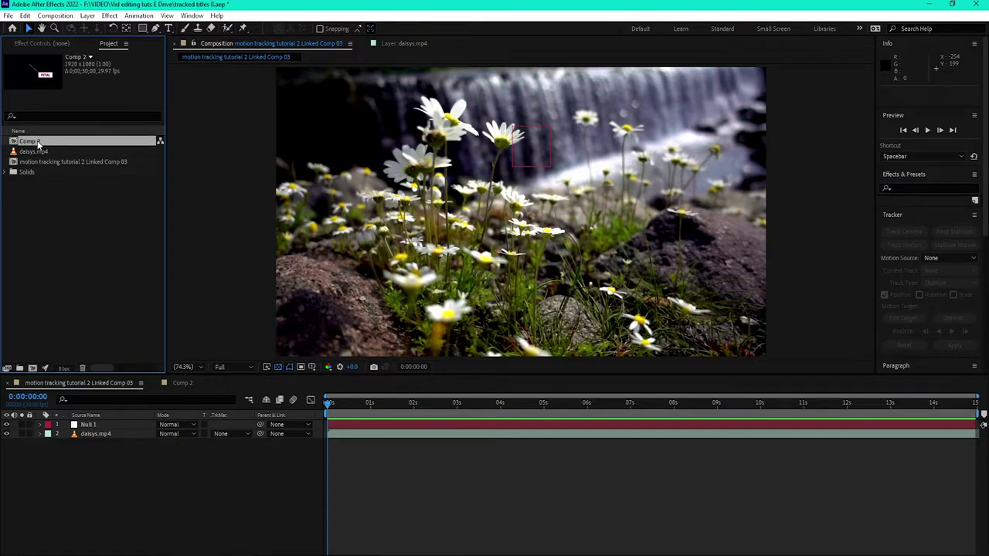
pyautogui.moveTo(35, 144); pyautogui.dragTo(73, 479)
pyautogui.moveTo(82, 442); pyautogui.dragTo(85, 437)
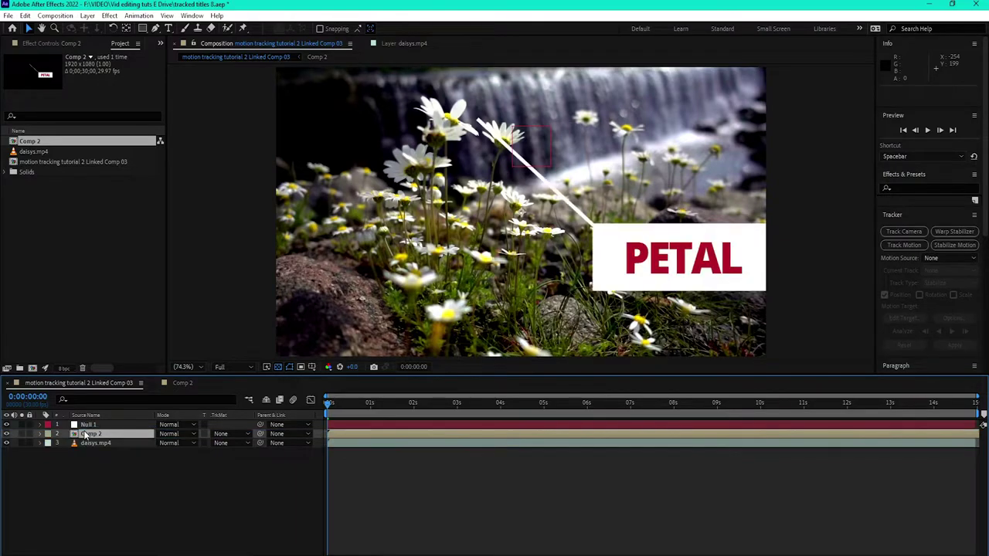
pyautogui.moveTo(652, 215); pyautogui.dragTo(599, 239)
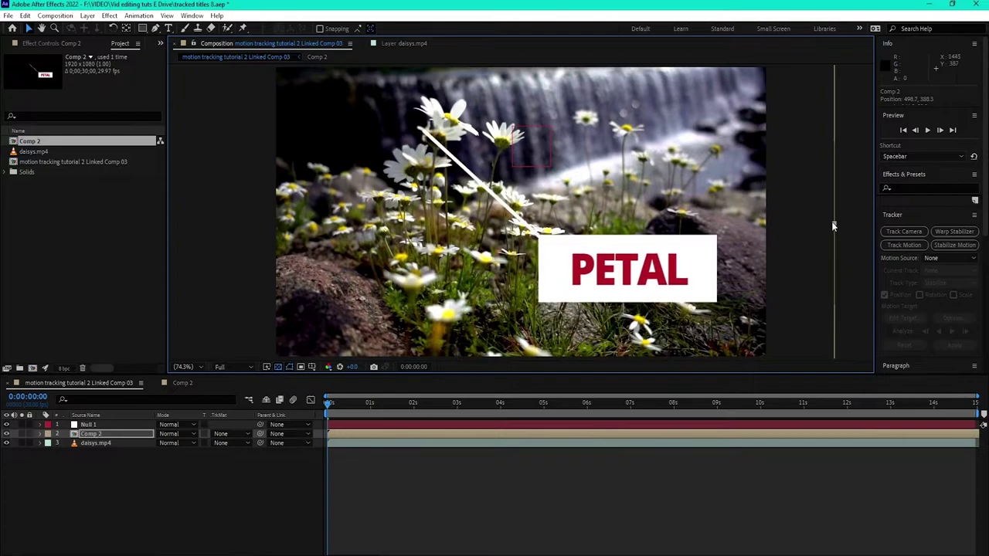
pyautogui.moveTo(834, 226); pyautogui.dragTo(657, 224)
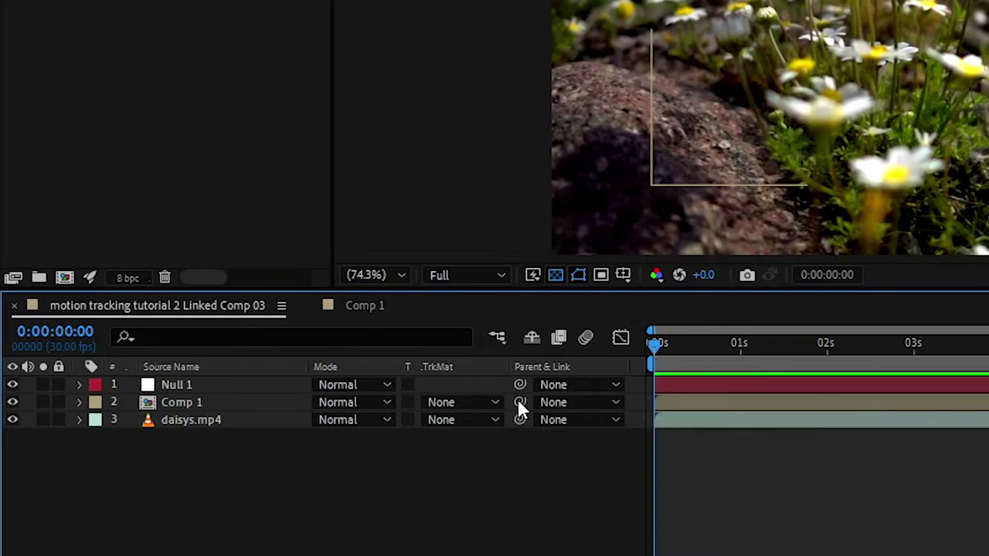
# Step: Parent Comp 1 to Null 1 and preview the PETAL card following the tracked daisy
pyautogui.moveTo(519, 401); pyautogui.dragTo(191, 378)
pyautogui.click(581, 403)
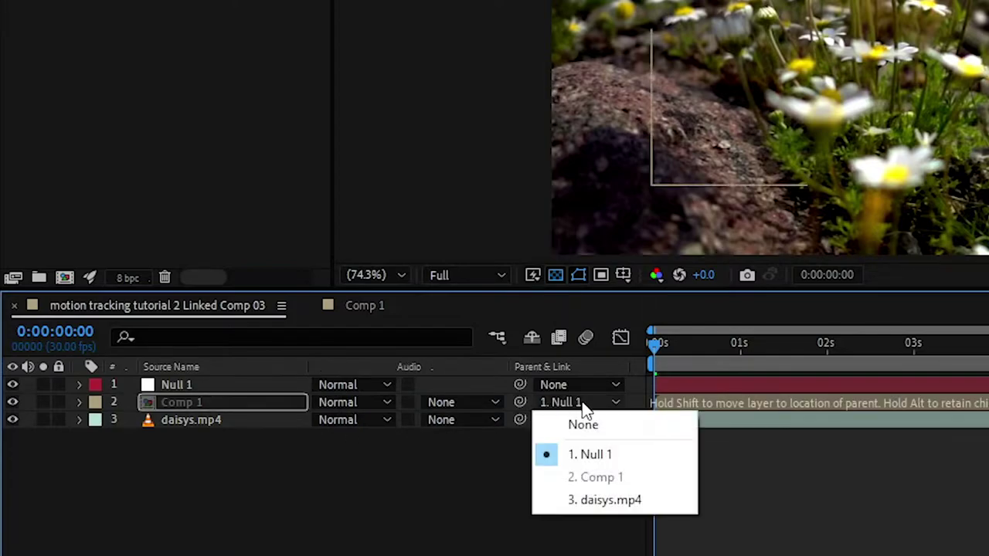
pyautogui.click(592, 456)
pyautogui.press('space')
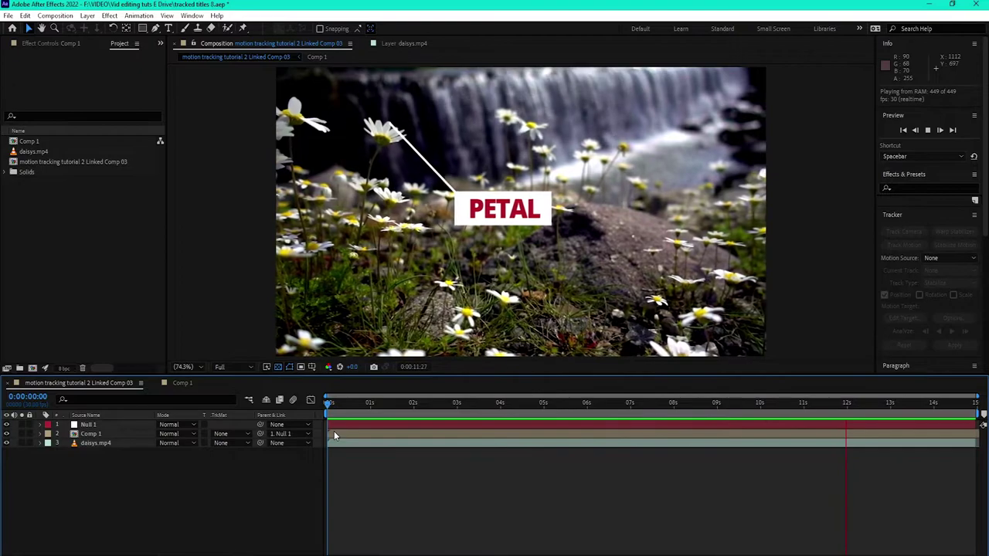
pyautogui.press('space')
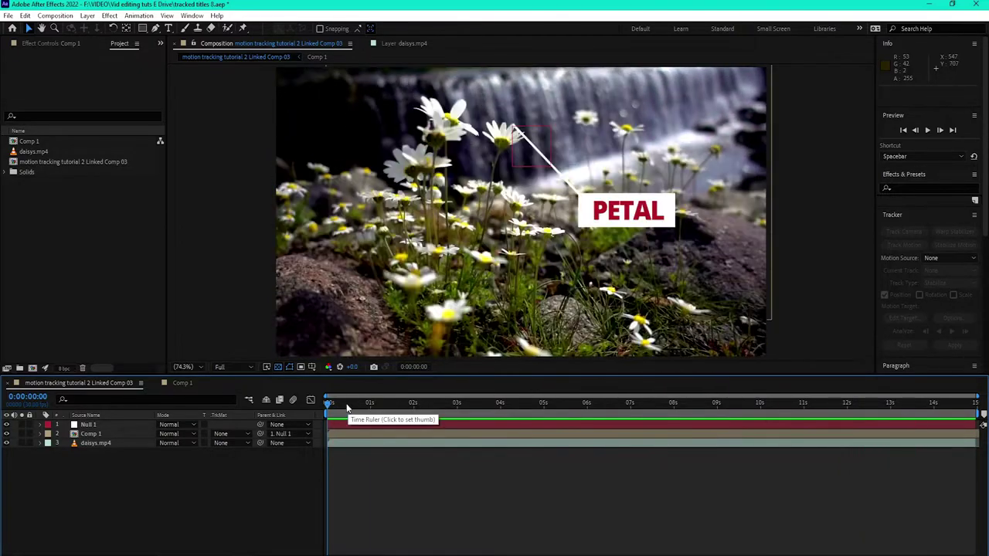
# Step: Add bullseye-2.png at the pointer line's tip in Comp 1, scaled to about 20%
pyautogui.click(91, 434)
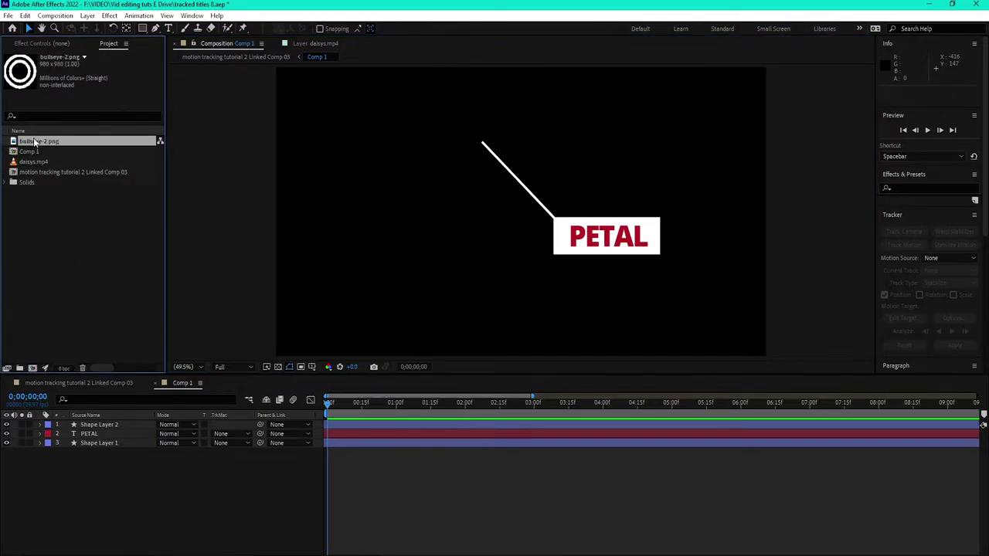
pyautogui.moveTo(35, 142); pyautogui.dragTo(495, 214)
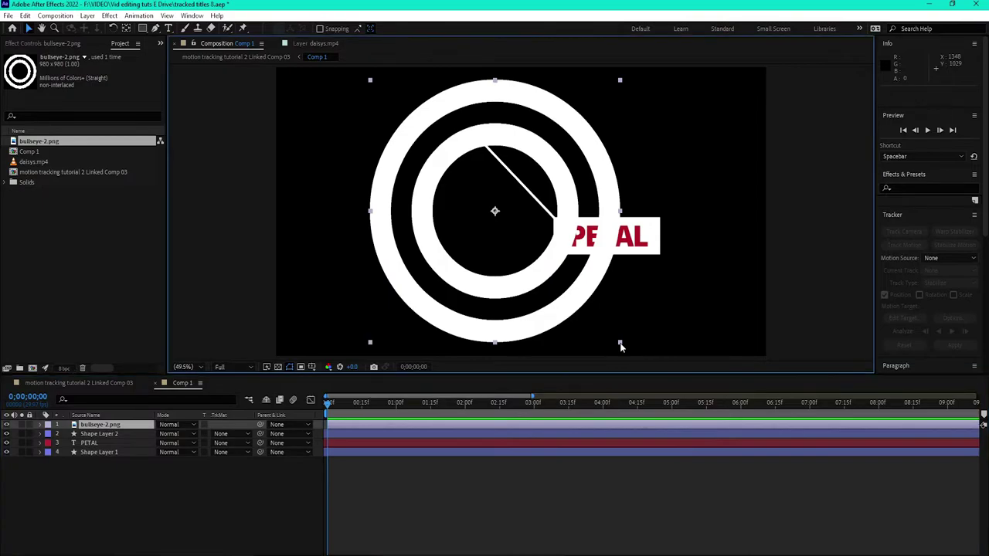
pyautogui.moveTo(620, 345); pyautogui.dragTo(476, 137)
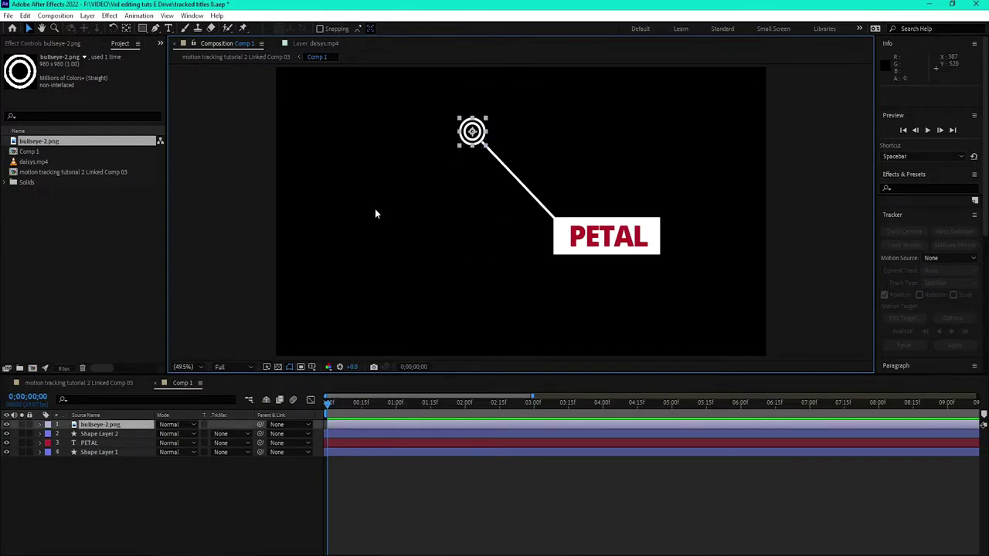
pyautogui.click(77, 382)
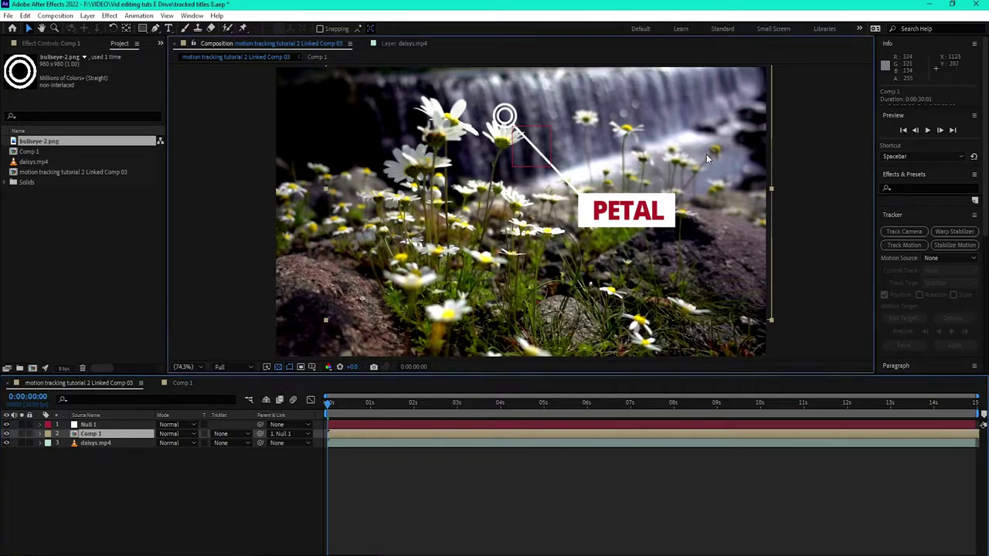
# Step: Nudge Comp 1 to position 114.0, 182.6 so the bullseye centres on the daisy, then scrub to check
pyautogui.moveTo(706, 157); pyautogui.dragTo(712, 159)
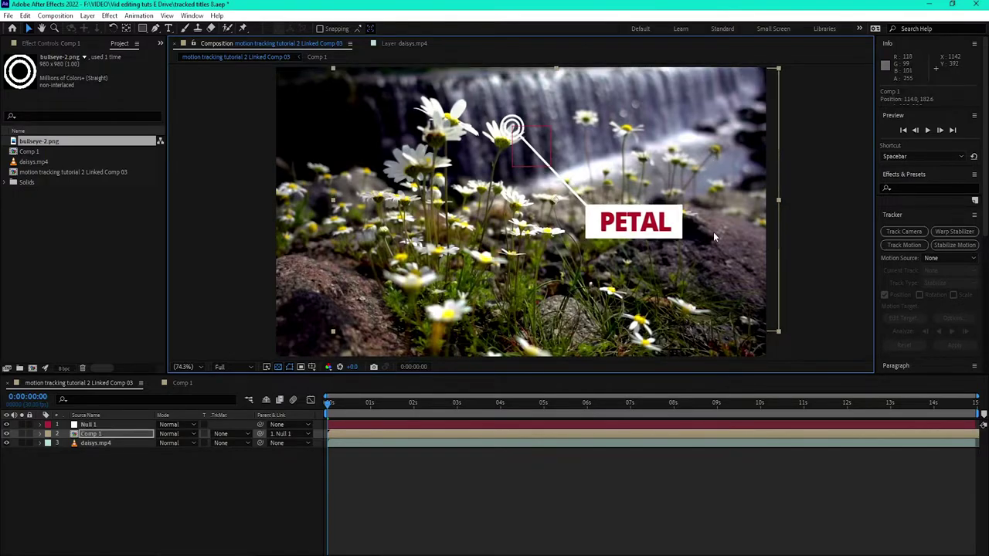
pyautogui.moveTo(328, 402); pyautogui.dragTo(282, 392)
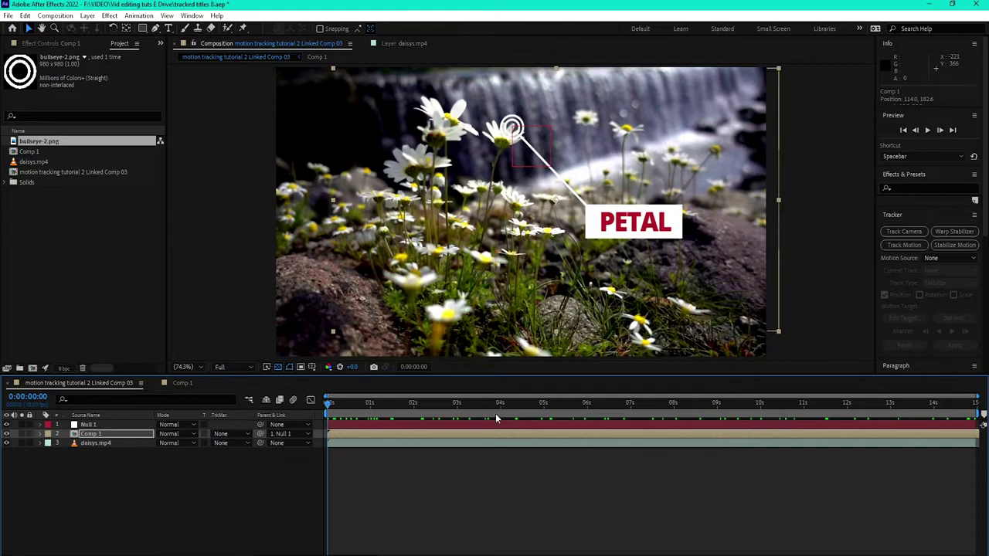
# Step: In Comp 1, delay the PETAL, line and rectangle layers to start around 2:15
pyautogui.doubleClick(332, 434)
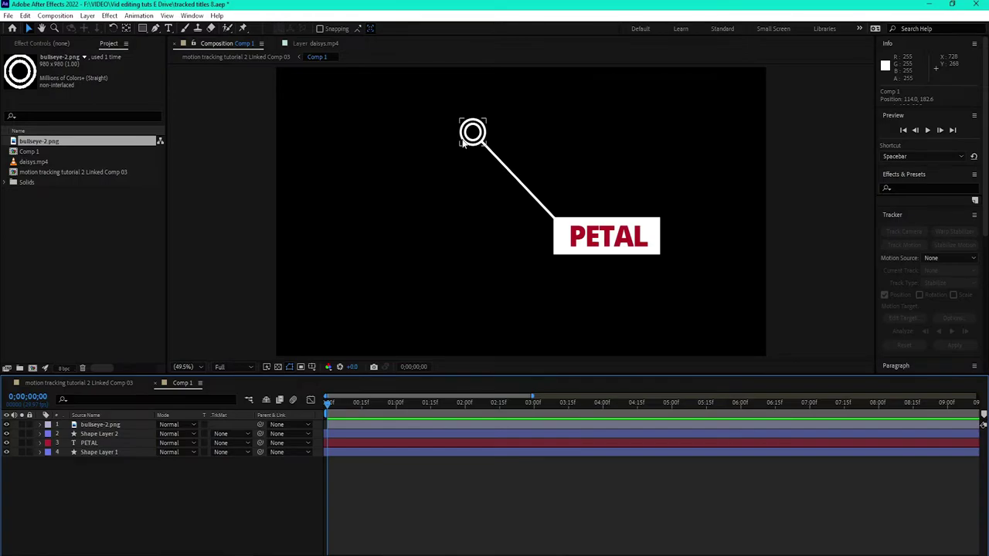
pyautogui.moveTo(96, 473); pyautogui.dragTo(95, 431)
pyautogui.moveTo(353, 441); pyautogui.dragTo(522, 433)
# Step: Split bullseye-2.png at frame 14 and move the later piece to start at 02:15f
pyautogui.click(392, 425)
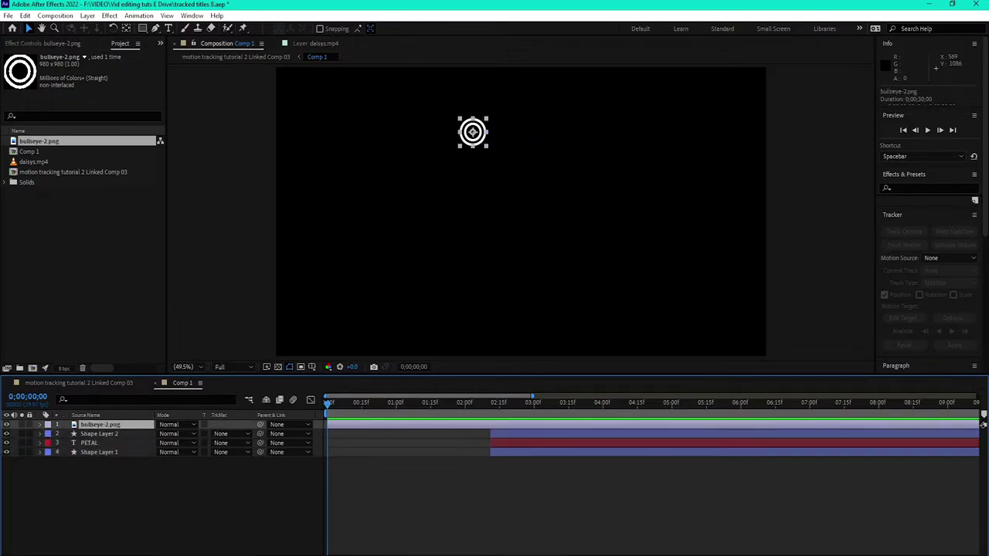
pyautogui.press('space')
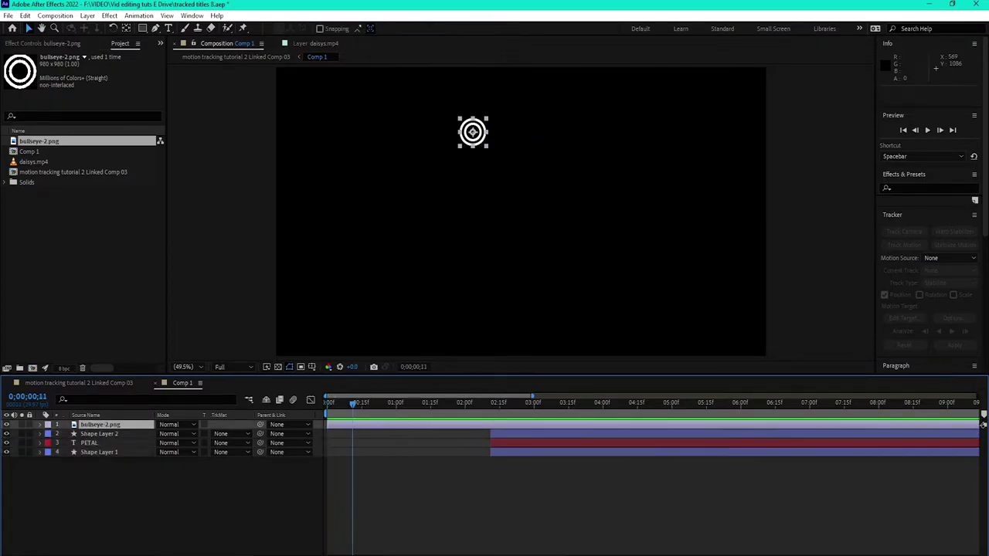
pyautogui.click(27, 16)
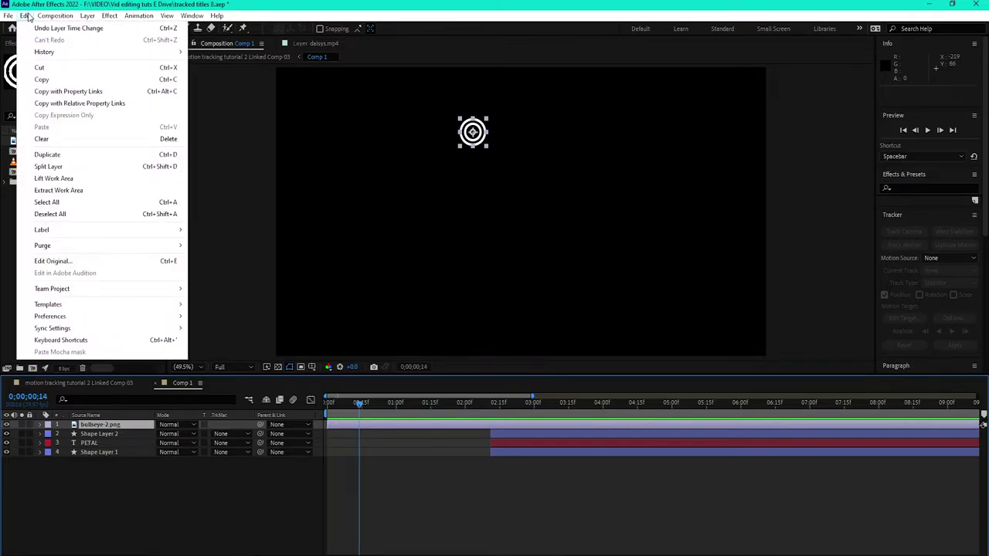
pyautogui.click(53, 167)
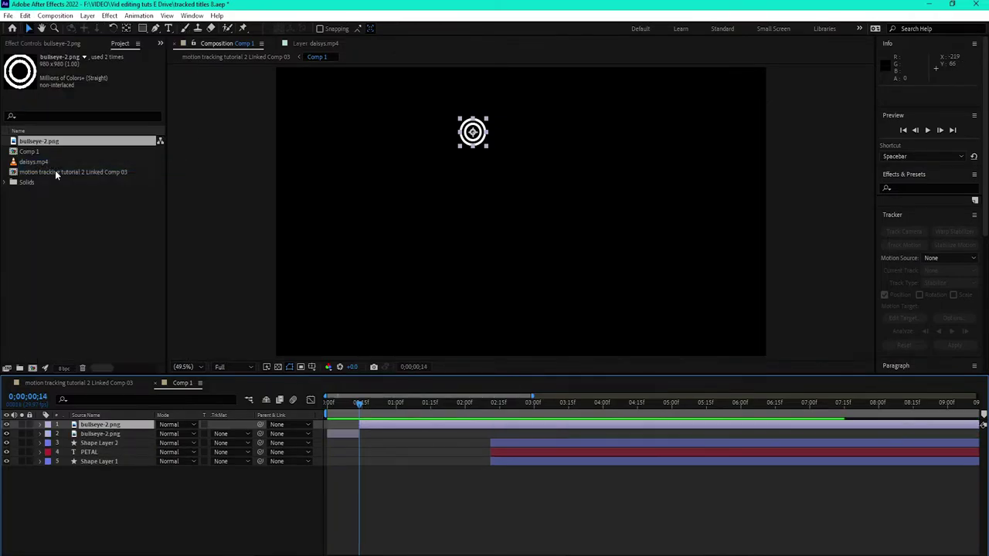
pyautogui.moveTo(390, 423); pyautogui.dragTo(520, 423)
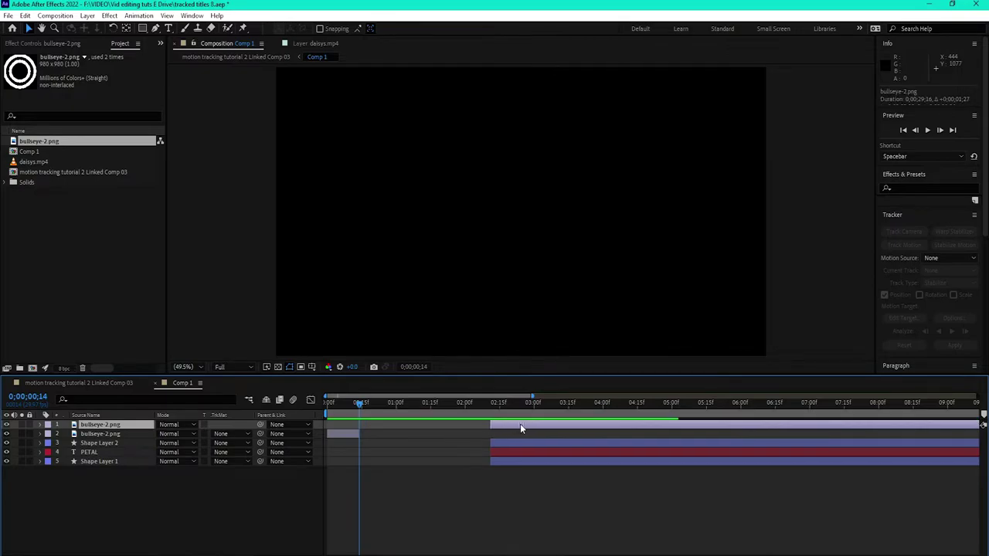
pyautogui.moveTo(357, 403); pyautogui.dragTo(328, 404)
pyautogui.click(350, 436)
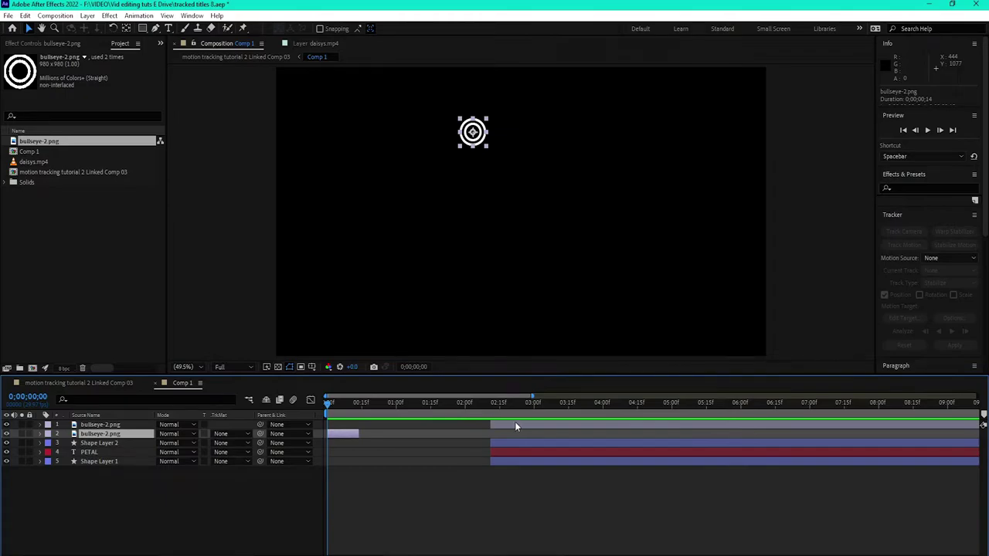
# Step: Keyframe the bullseye's Scale, starting at 3.6% on frame 0, and preview it growing in
pyautogui.hotkey('ctrl', '`')
pyautogui.press(';')
pyautogui.press('o')
pyautogui.click(65, 471)
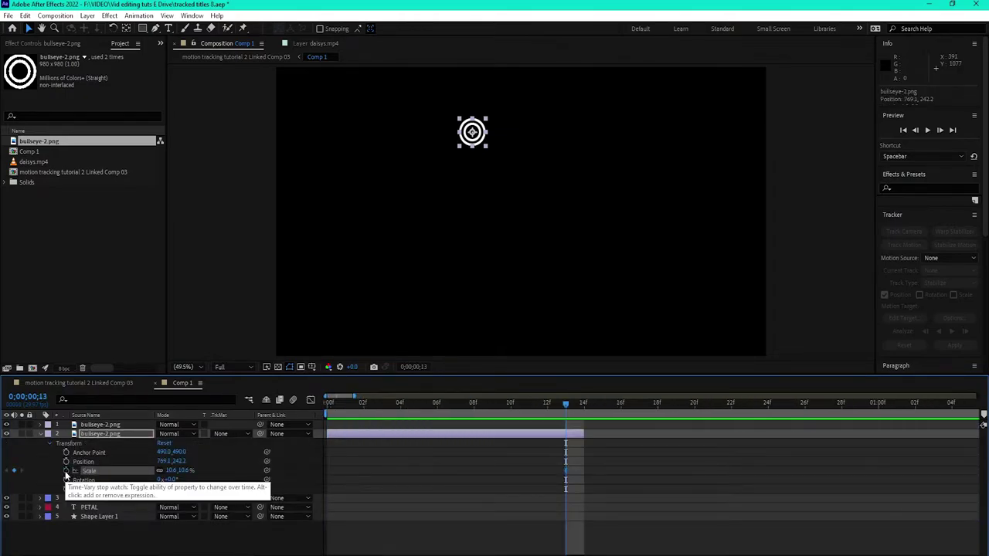
pyautogui.press('Home')
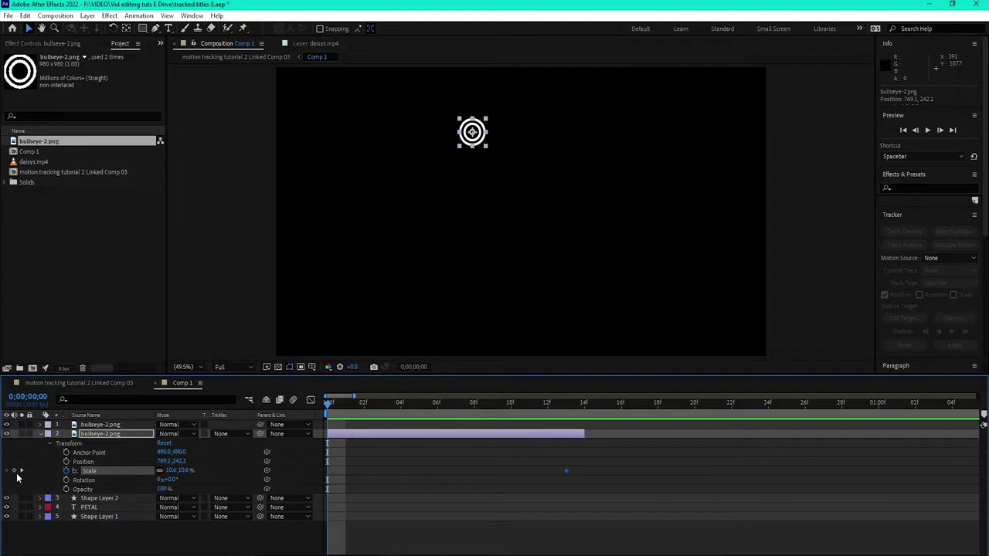
pyautogui.click(171, 470)
pyautogui.write('3.6')
pyautogui.press('Return')
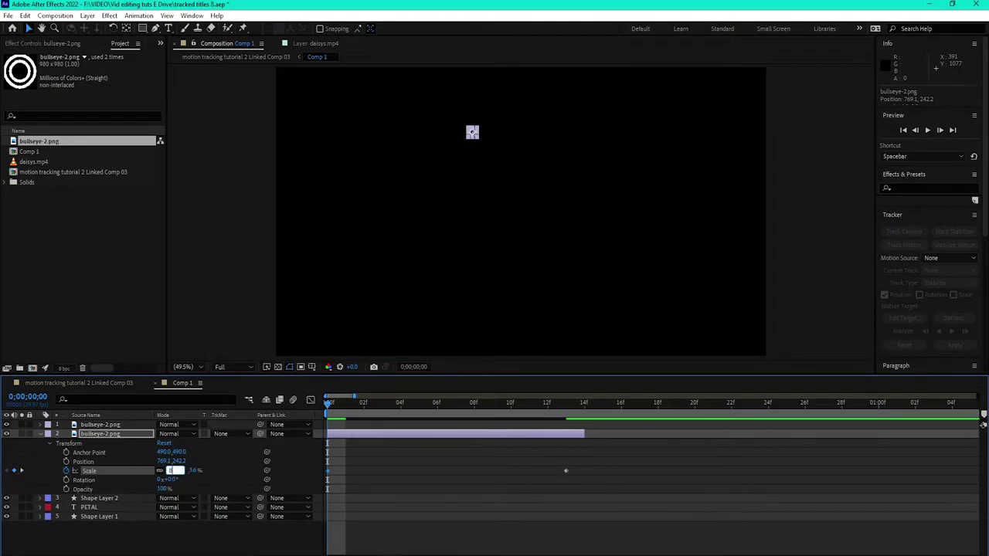
pyautogui.press('space')
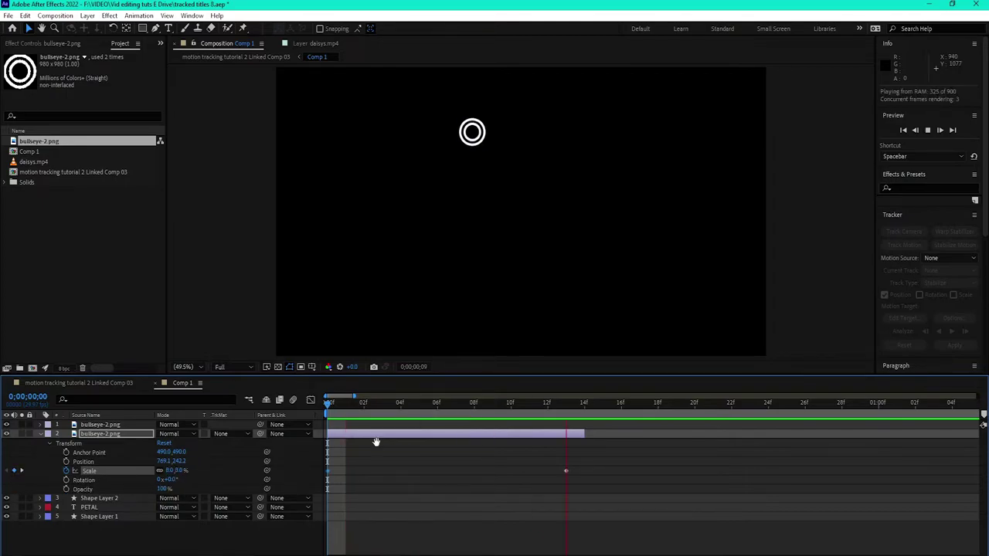
pyautogui.press('space')
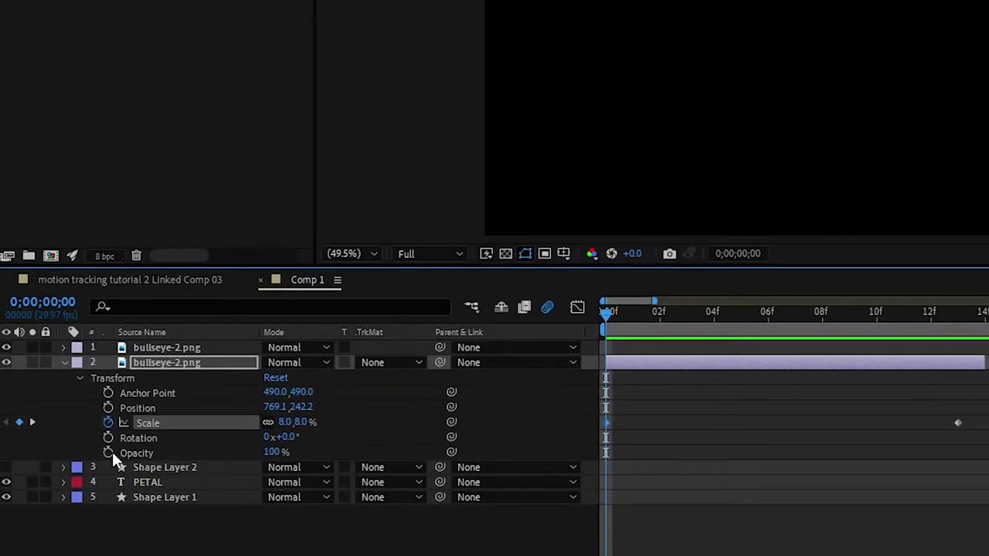
# Step: Add Opacity keyframes to the bullseye, check frame 13, then rewind to the start
pyautogui.click(109, 452)
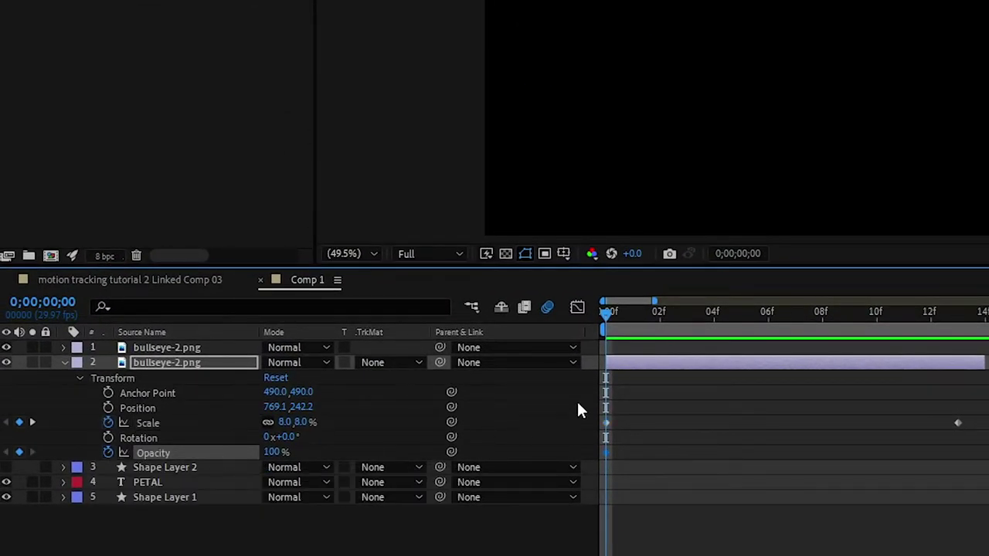
pyautogui.moveTo(619, 318); pyautogui.dragTo(959, 312)
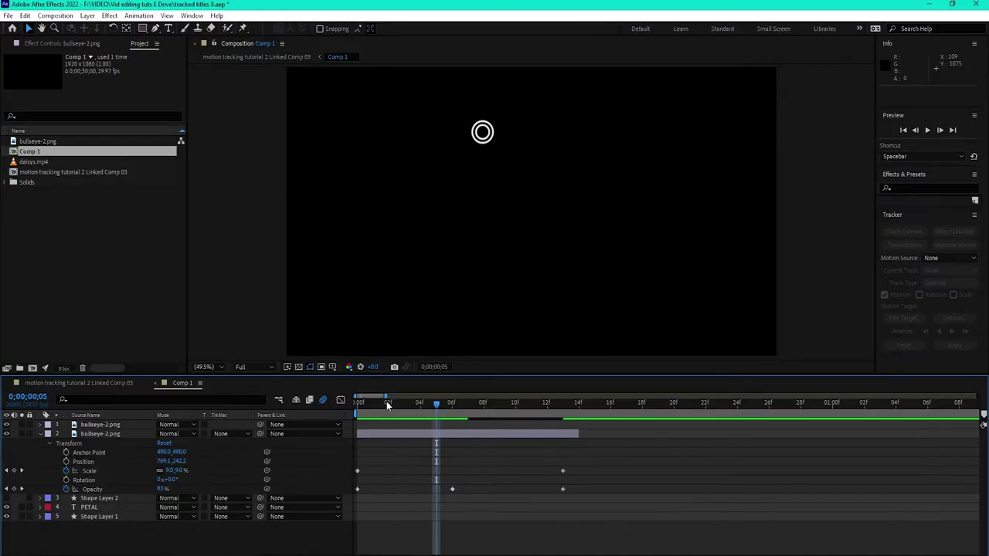
pyautogui.moveTo(437, 403); pyautogui.dragTo(555, 421)
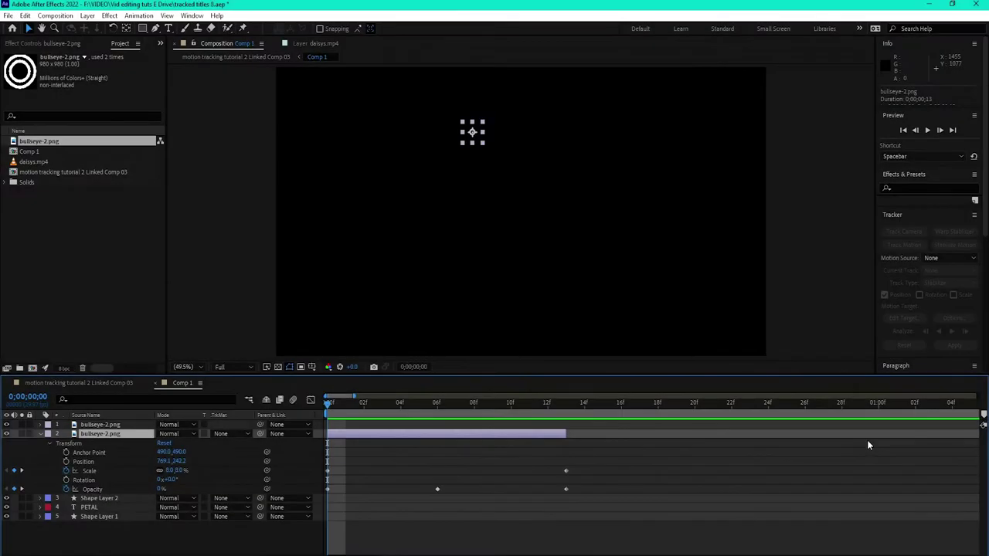
# Step: Copy and paste the bullseye layer and spread the copies later in time
pyautogui.hotkey('ctrl', 'c')
pyautogui.hotkey('ctrl', 'v')
pyautogui.hotkey('ctrl', 'v')
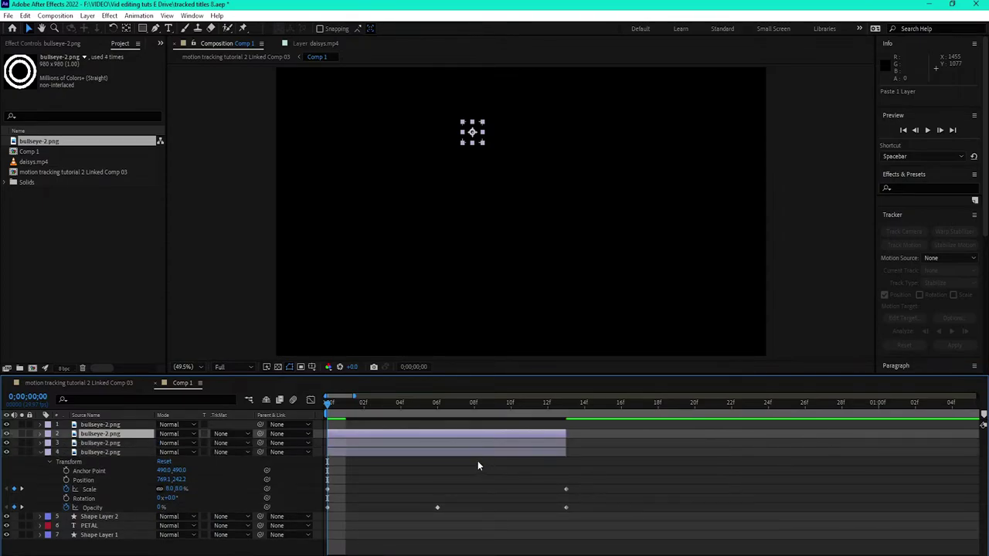
pyautogui.moveTo(369, 446); pyautogui.dragTo(607, 444)
pyautogui.moveTo(405, 433); pyautogui.dragTo(882, 439)
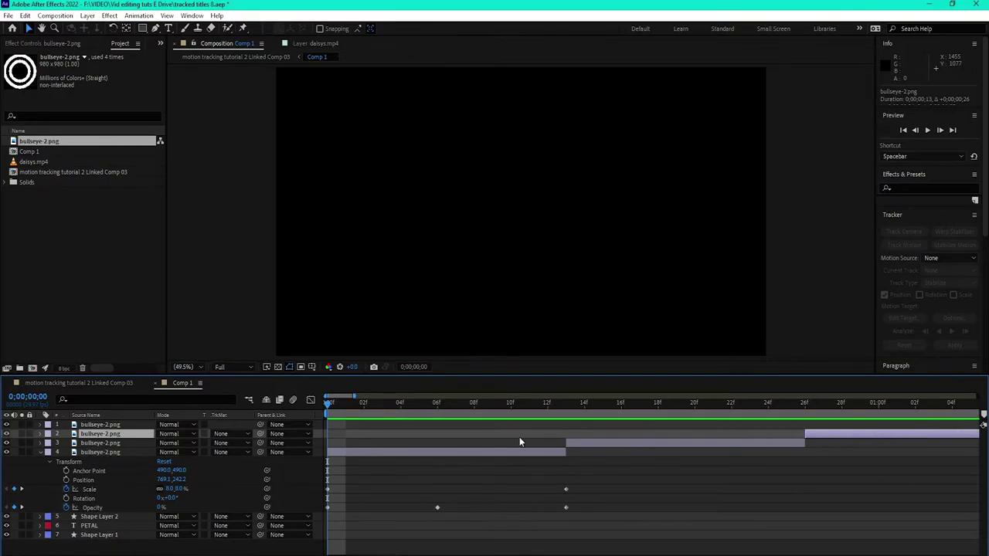
pyautogui.press('space')
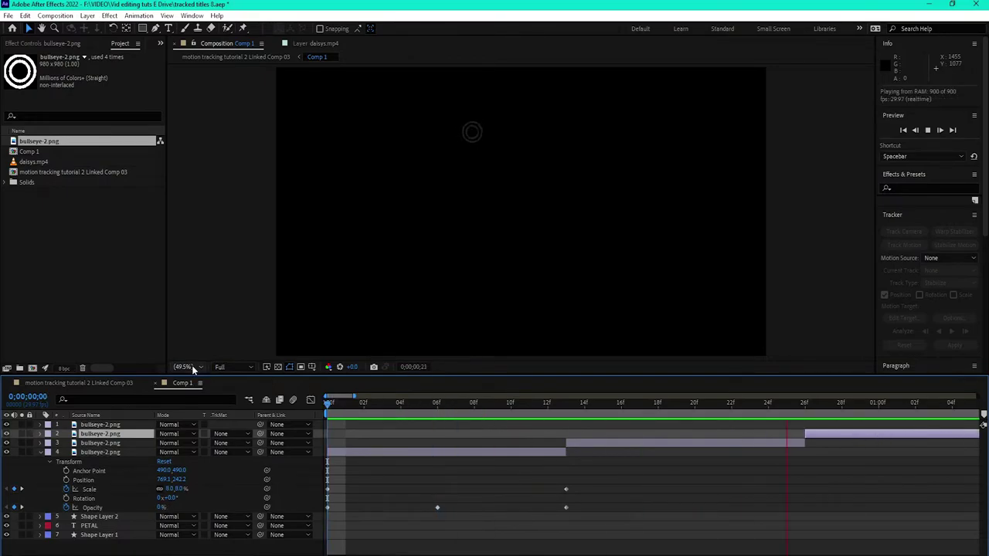
pyautogui.press('space')
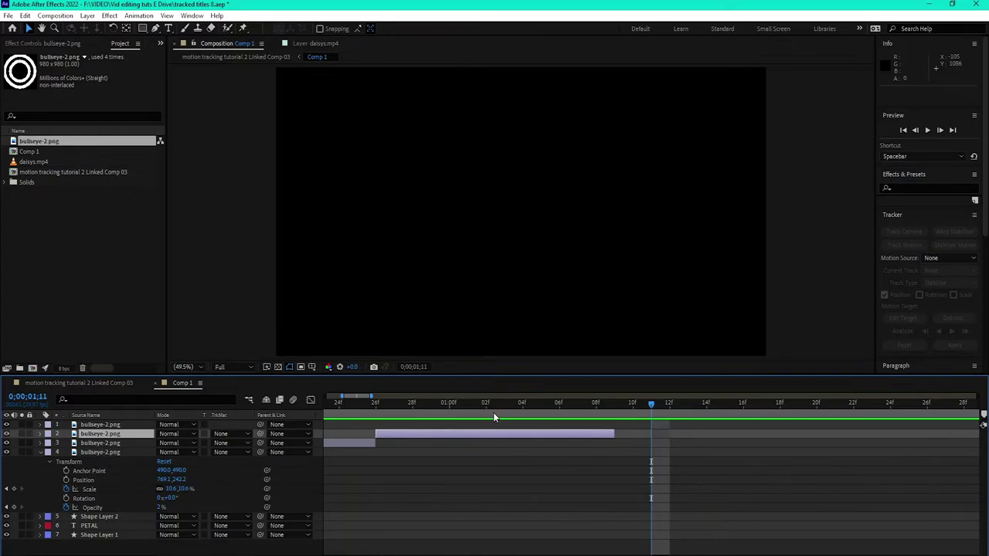
pyautogui.press('Home')
# Step: Fine-tune the bullseye copies' start times so the pulses stagger, previewing the result
pyautogui.moveTo(641, 441); pyautogui.dragTo(677, 444)
pyautogui.press('-')
pyautogui.press('space')
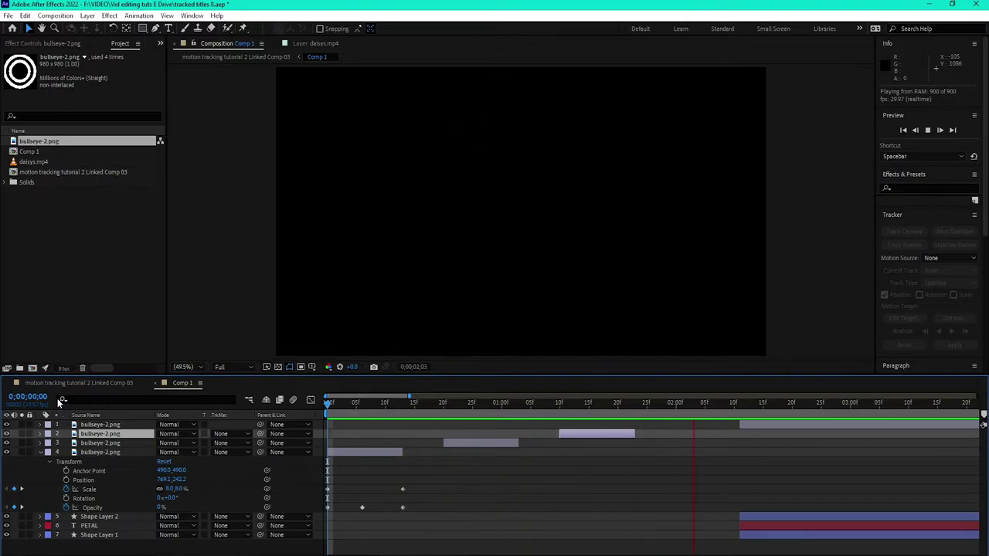
pyautogui.press('space')
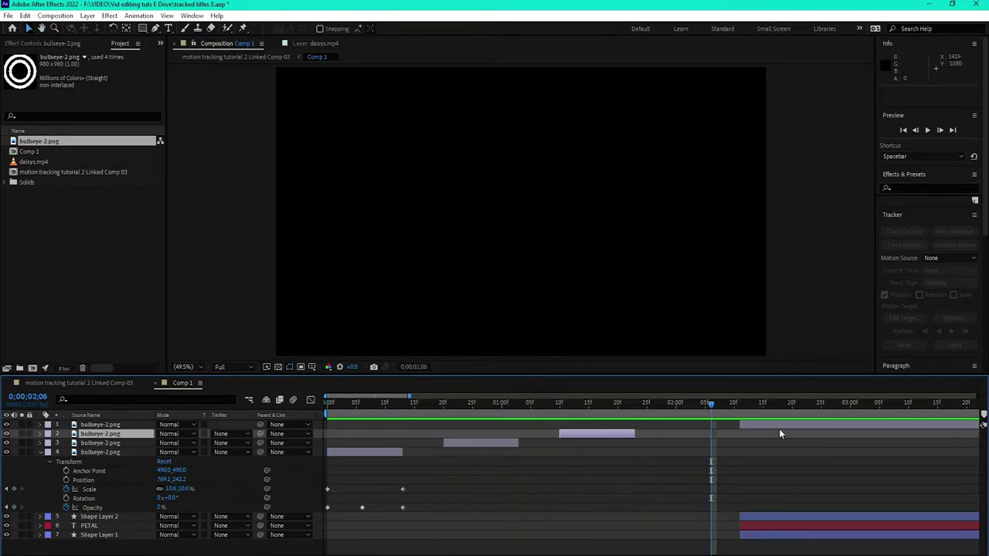
pyautogui.moveTo(779, 429); pyautogui.dragTo(667, 423)
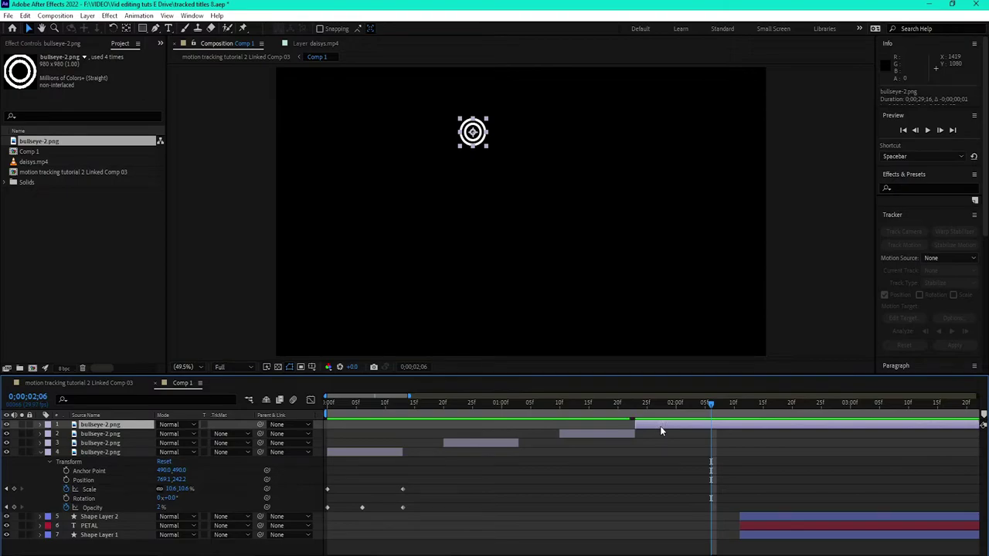
# Step: Delete layer 2's middle Opacity keyframe and preview from 0;00;01;19
pyautogui.click(40, 433)
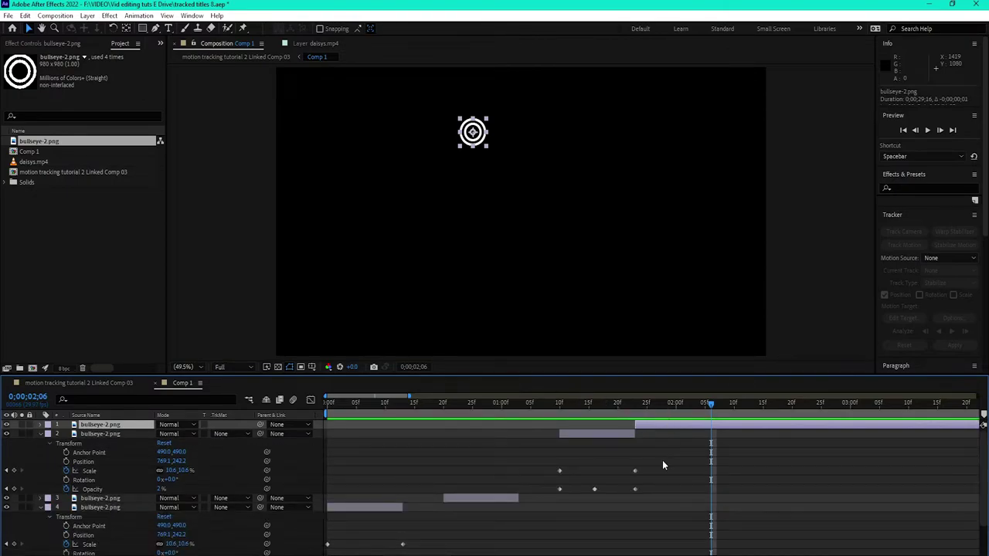
pyautogui.click(635, 489)
pyautogui.press('Delete')
pyautogui.moveTo(578, 405); pyautogui.dragTo(328, 409)
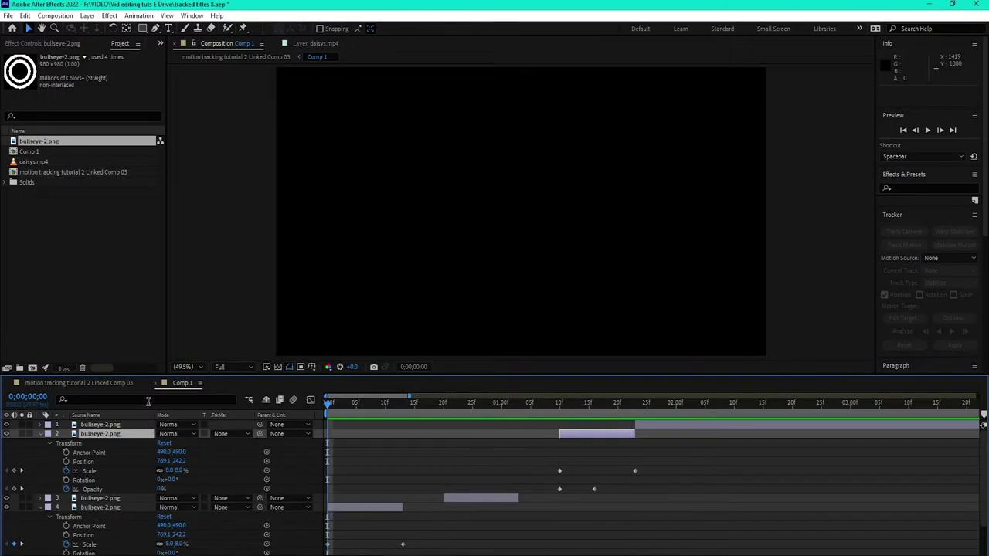
pyautogui.press('space')
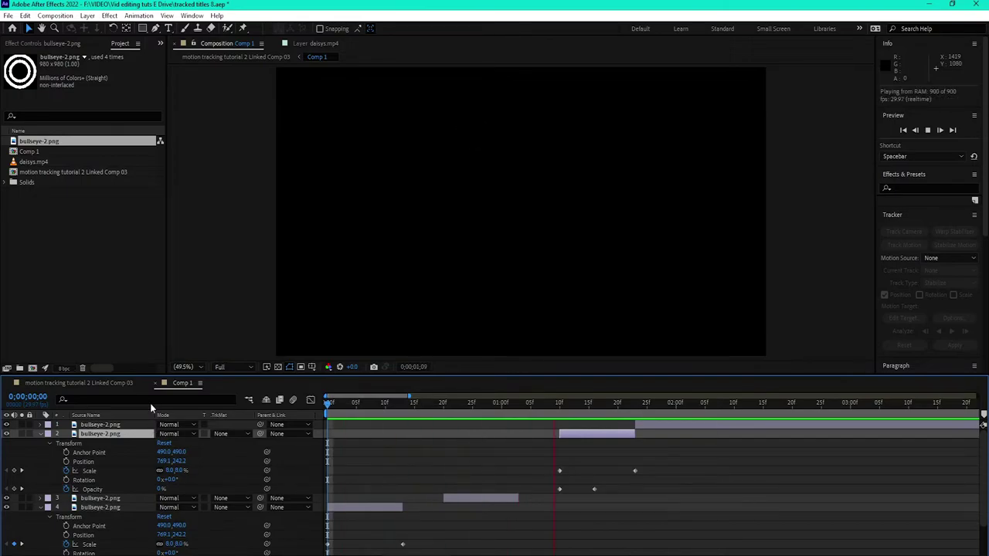
pyautogui.press('space')
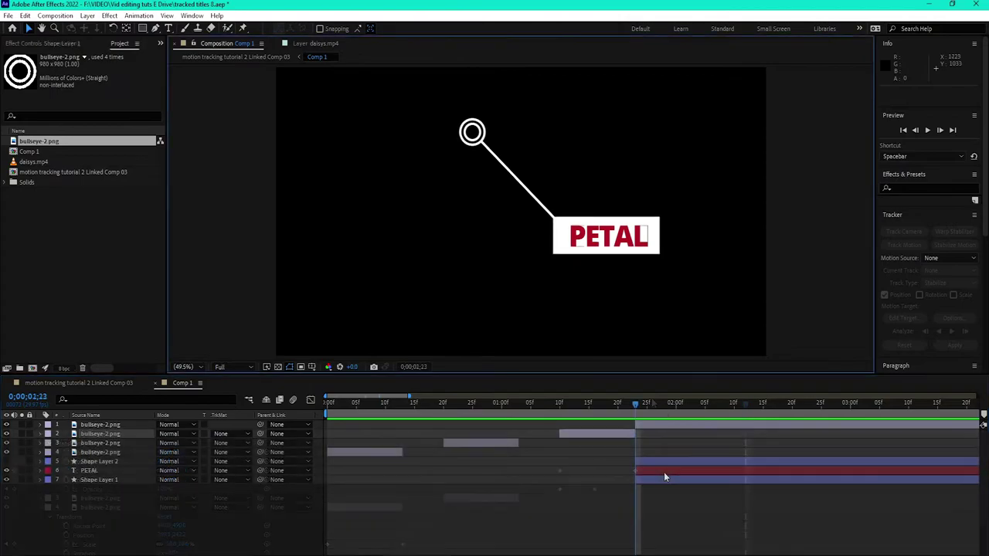
# Step: Start the PETAL title later and ready the Pen tool to mask Shape Layer 1
pyautogui.moveTo(664, 472); pyautogui.dragTo(713, 471)
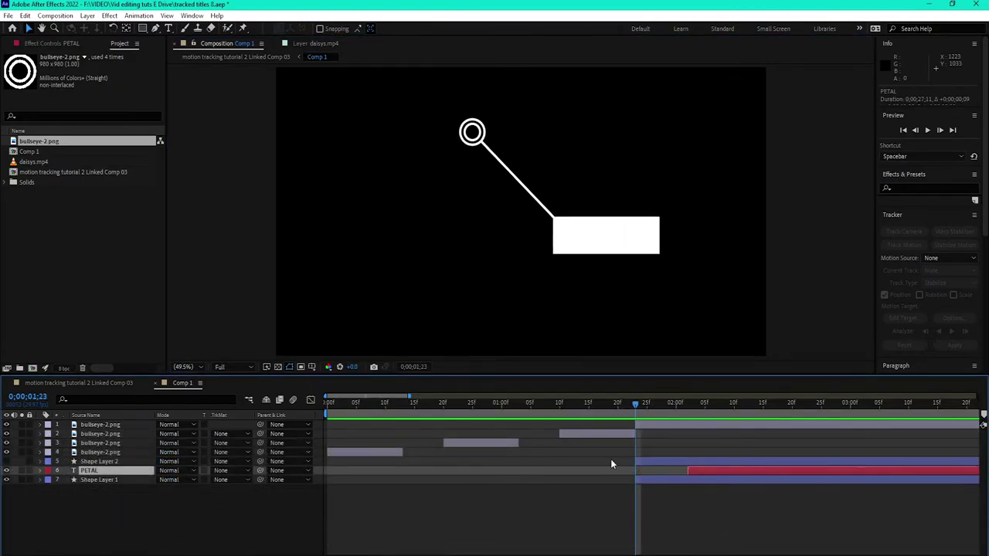
pyautogui.click(40, 481)
pyautogui.click(100, 480)
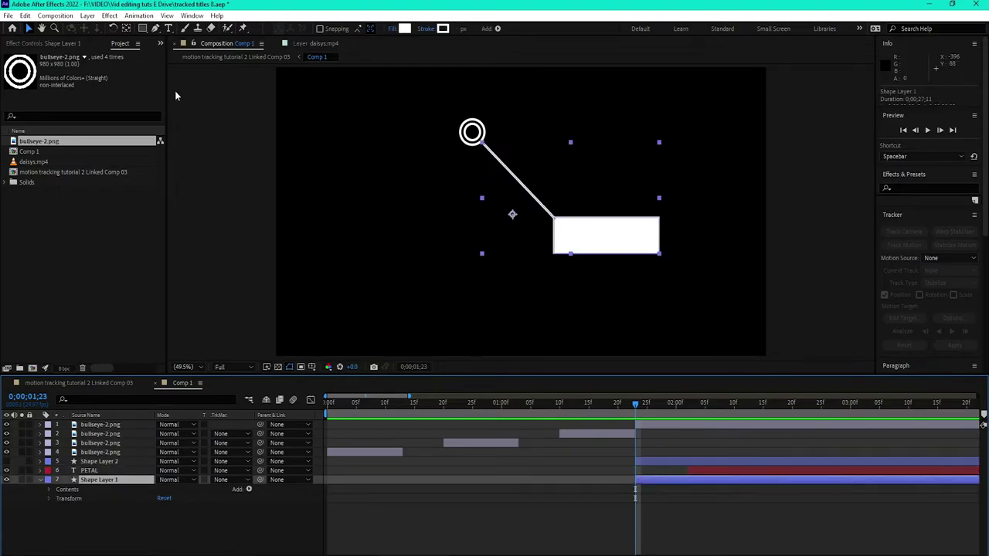
pyautogui.click(154, 29)
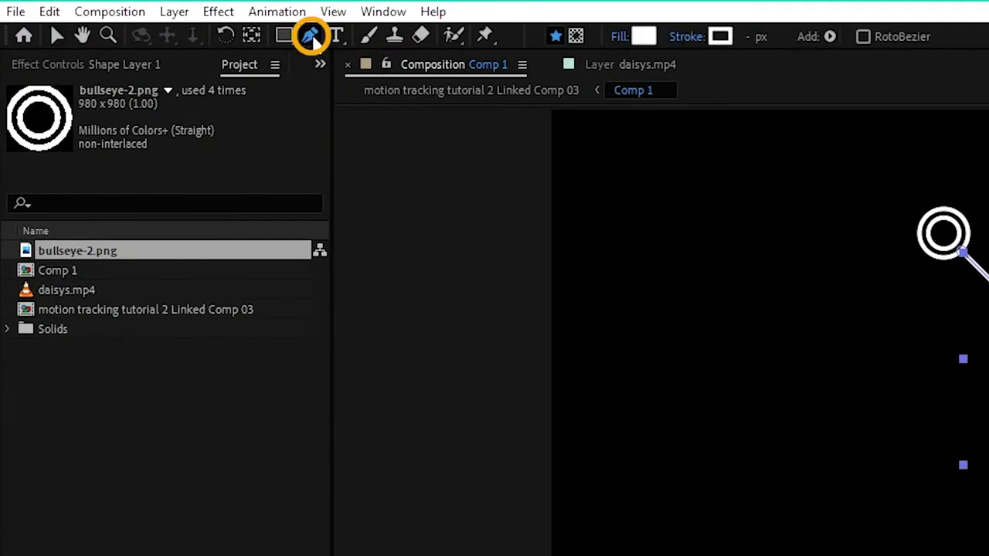
pyautogui.click(576, 35)
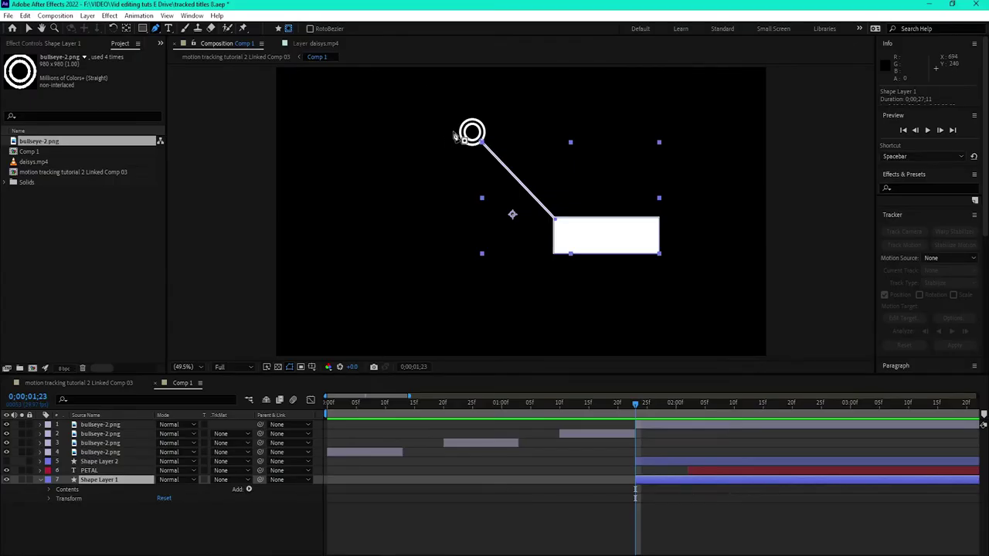
# Step: Draw a four-point mask over the pointer line and box, then narrow it to hide the box
pyautogui.click(449, 132)
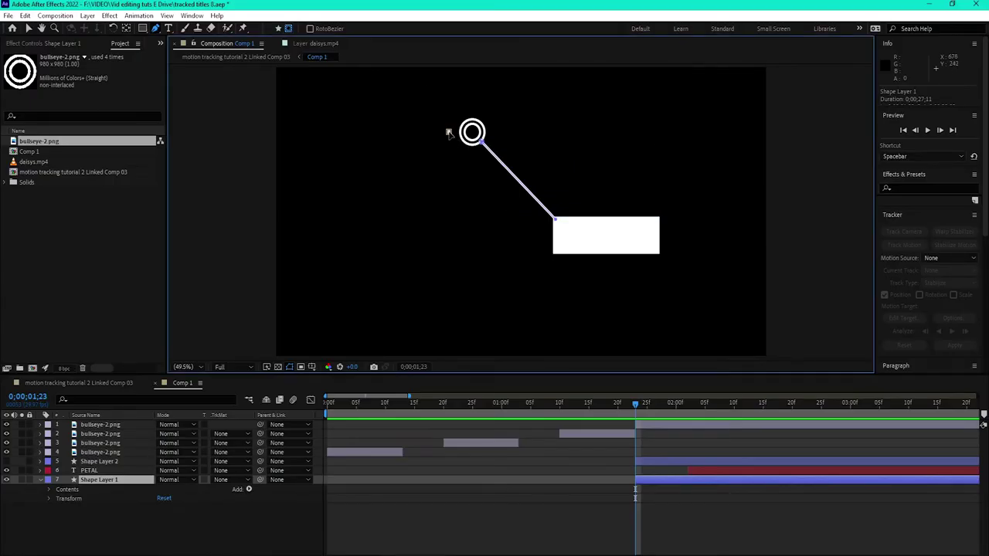
pyautogui.click(692, 131)
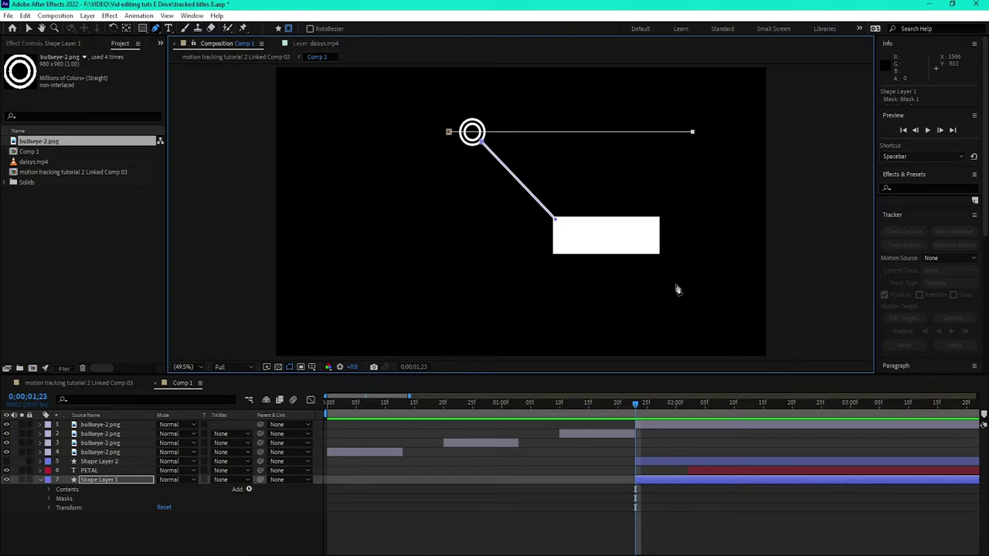
pyautogui.click(692, 282)
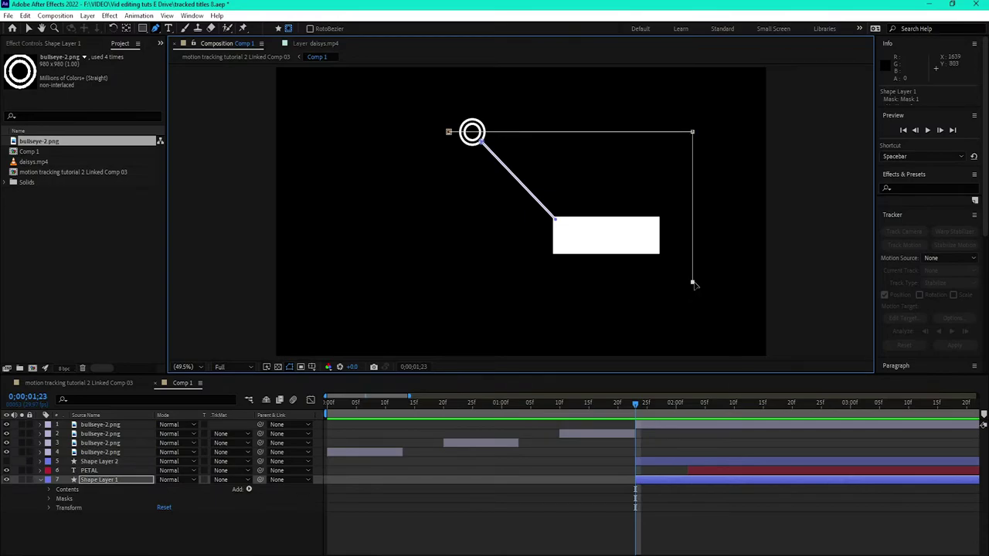
pyautogui.doubleClick(458, 281)
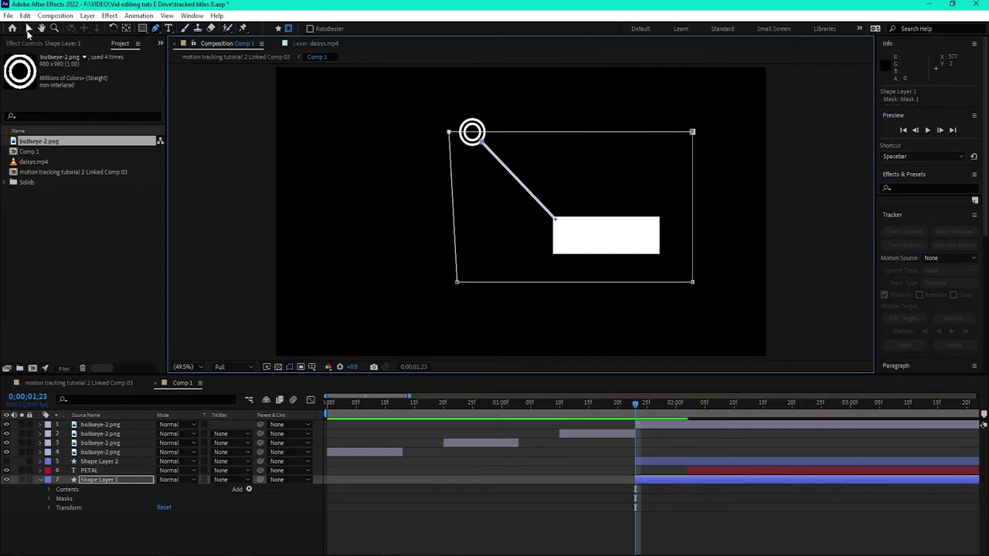
pyautogui.click(27, 29)
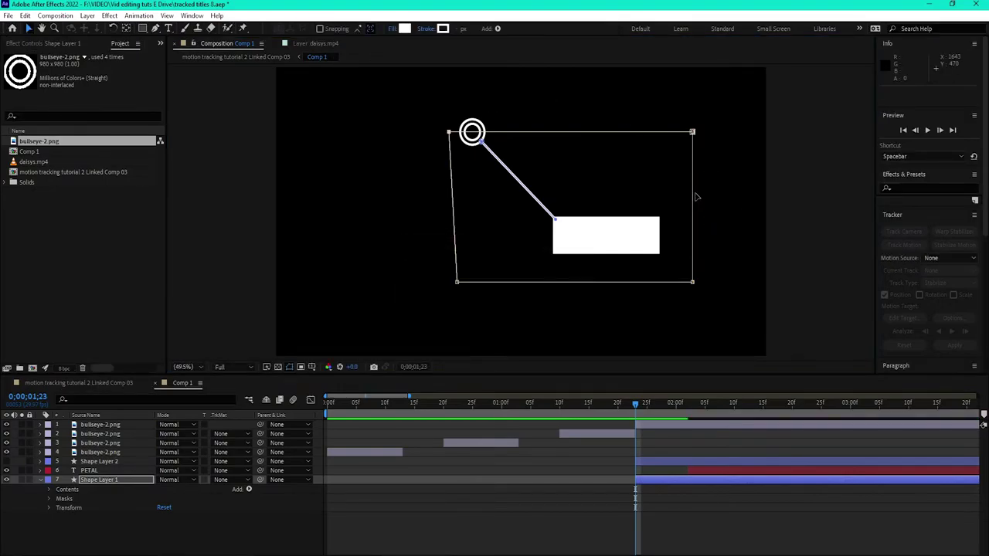
pyautogui.moveTo(693, 197); pyautogui.dragTo(478, 197)
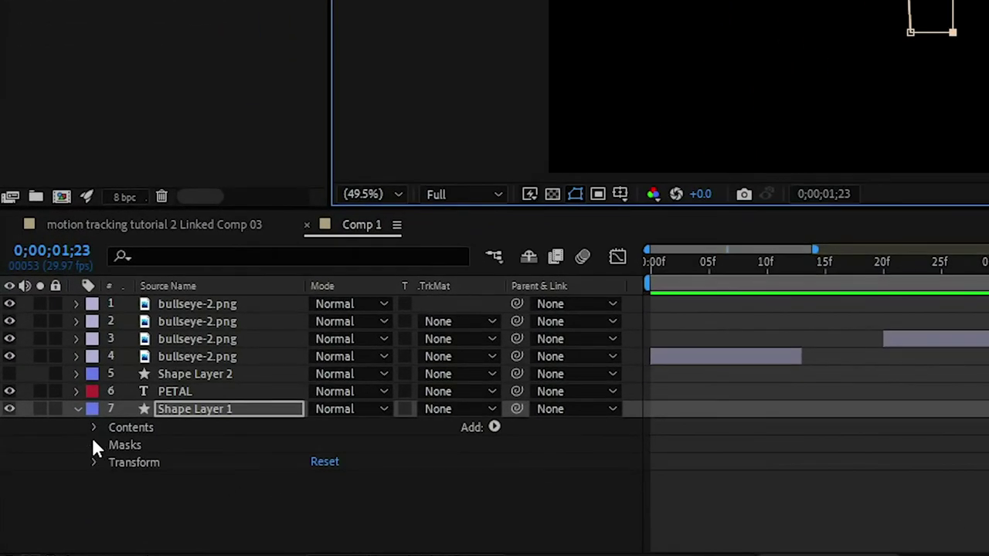
# Step: Keyframe Mask 1's path at 0;00;02;02 and widen the mask to reveal the whole box
pyautogui.click(94, 445)
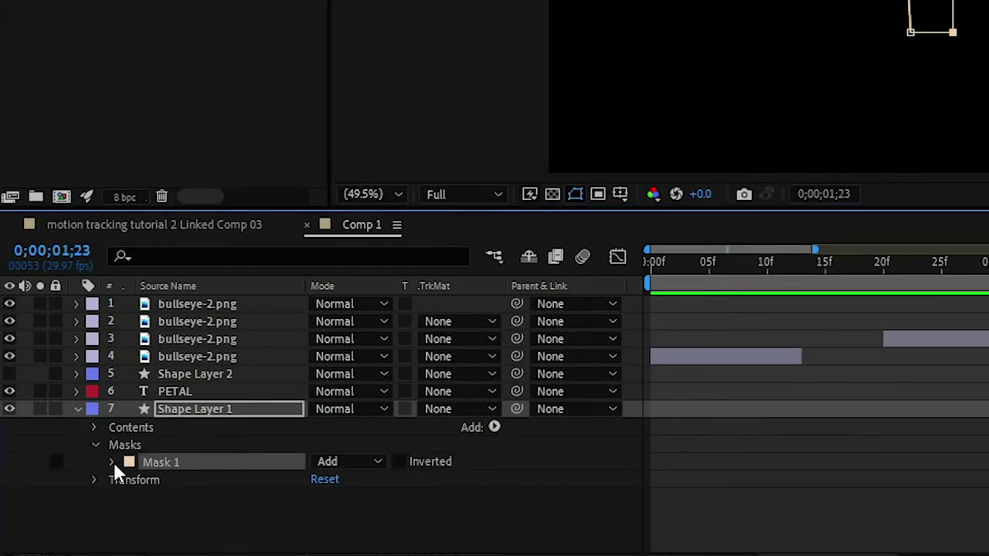
pyautogui.click(112, 462)
pyautogui.click(74, 514)
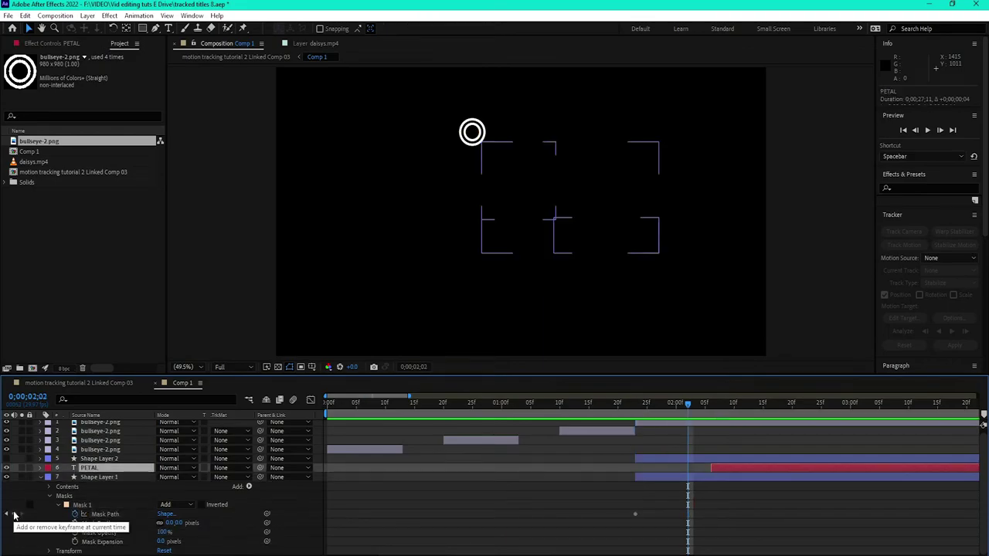
pyautogui.click(14, 516)
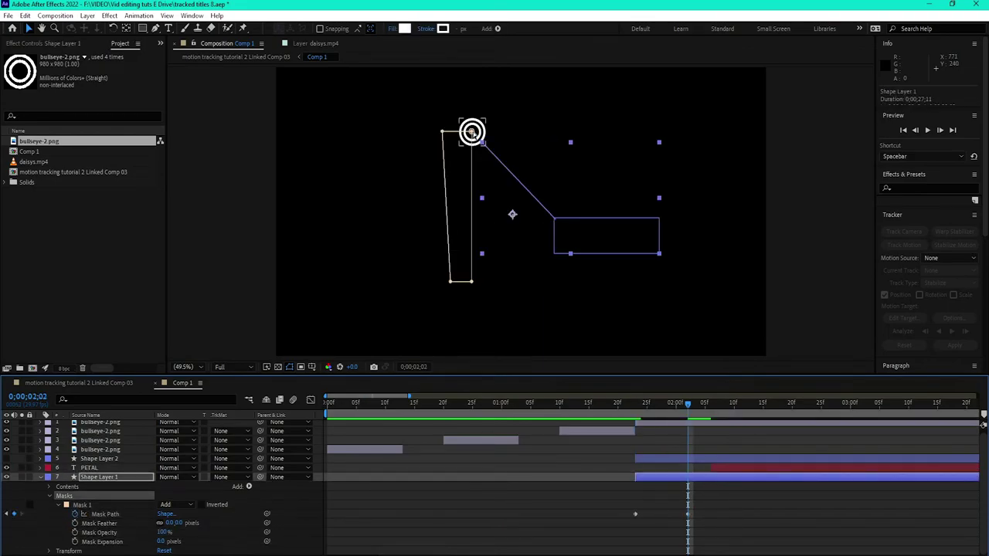
pyautogui.moveTo(476, 129); pyautogui.dragTo(659, 132)
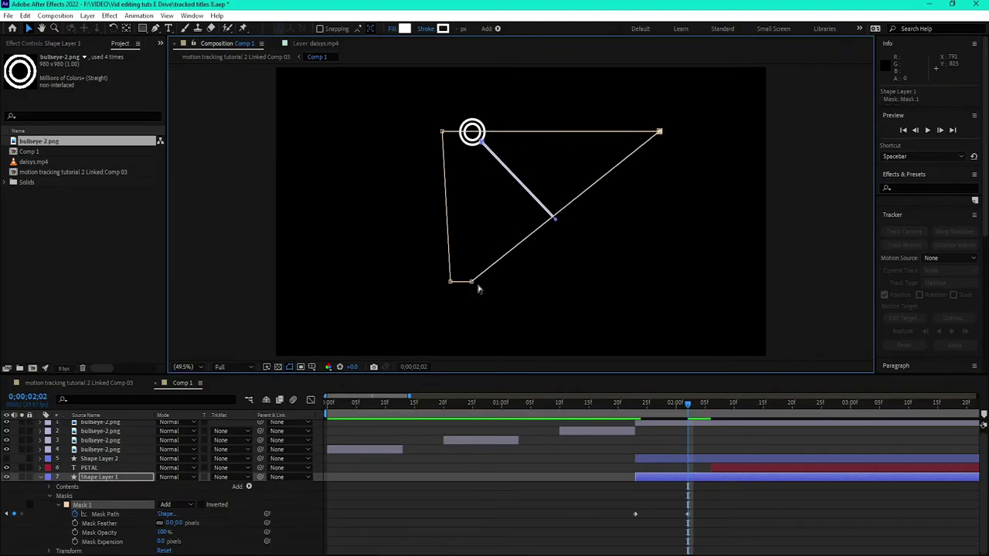
pyautogui.moveTo(473, 283); pyautogui.dragTo(675, 284)
# Step: Preview the pointer-arm wipe and the tracked daisy footage, then rewind near the start
pyautogui.press('space')
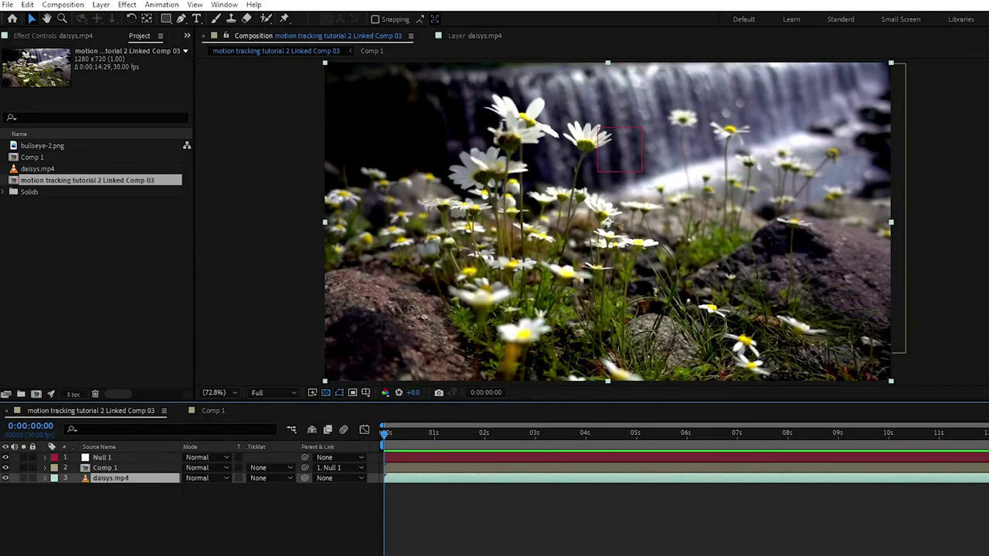
pyautogui.press('space')
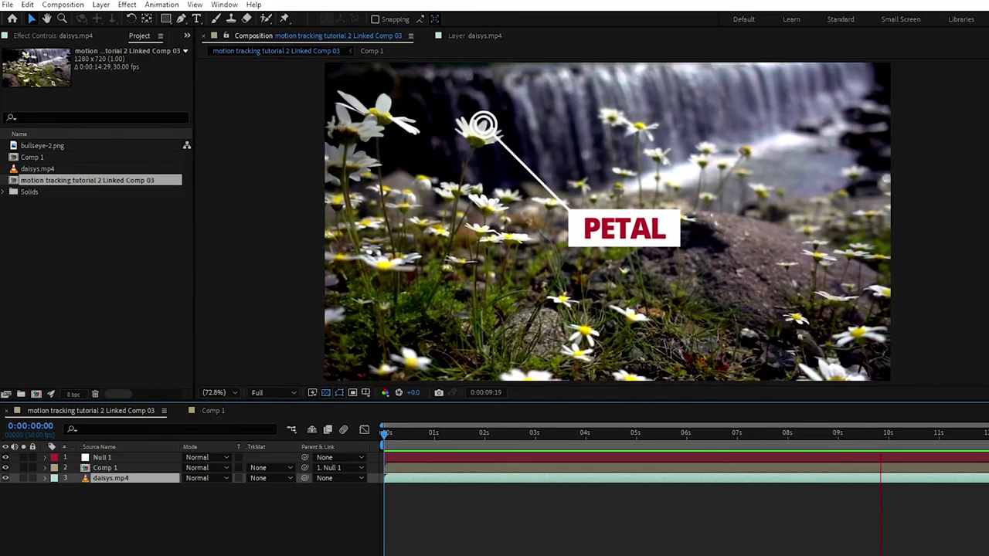
pyautogui.press('space')
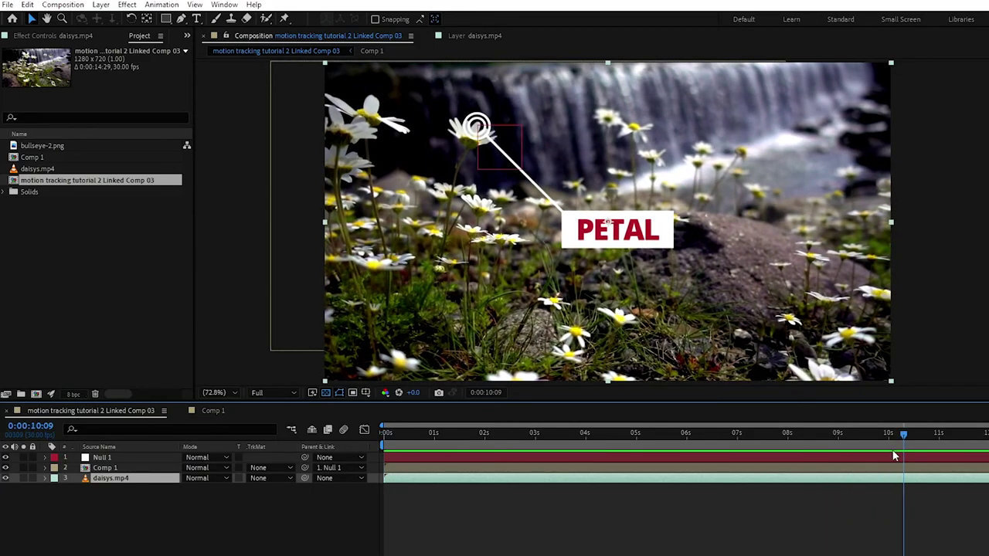
pyautogui.moveTo(889, 438); pyautogui.dragTo(420, 395)
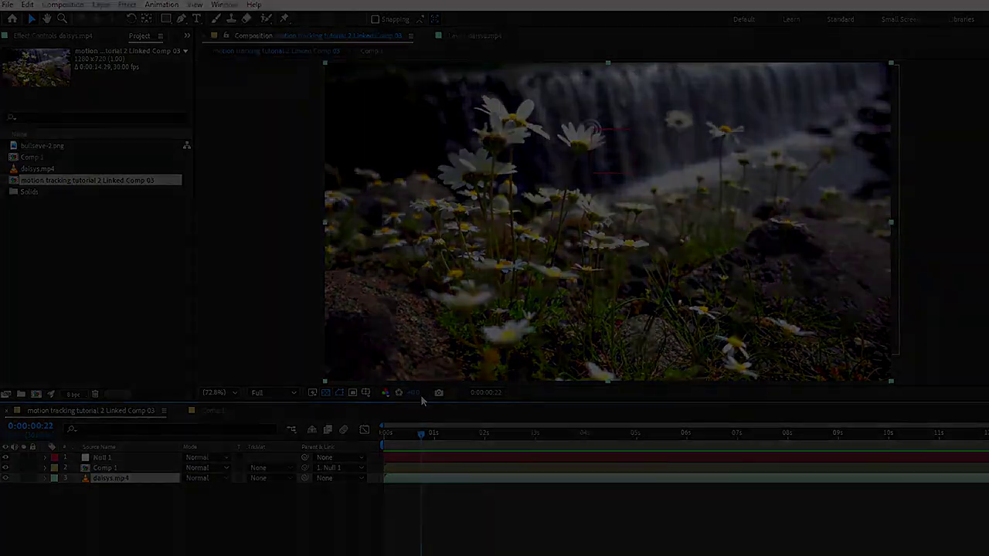